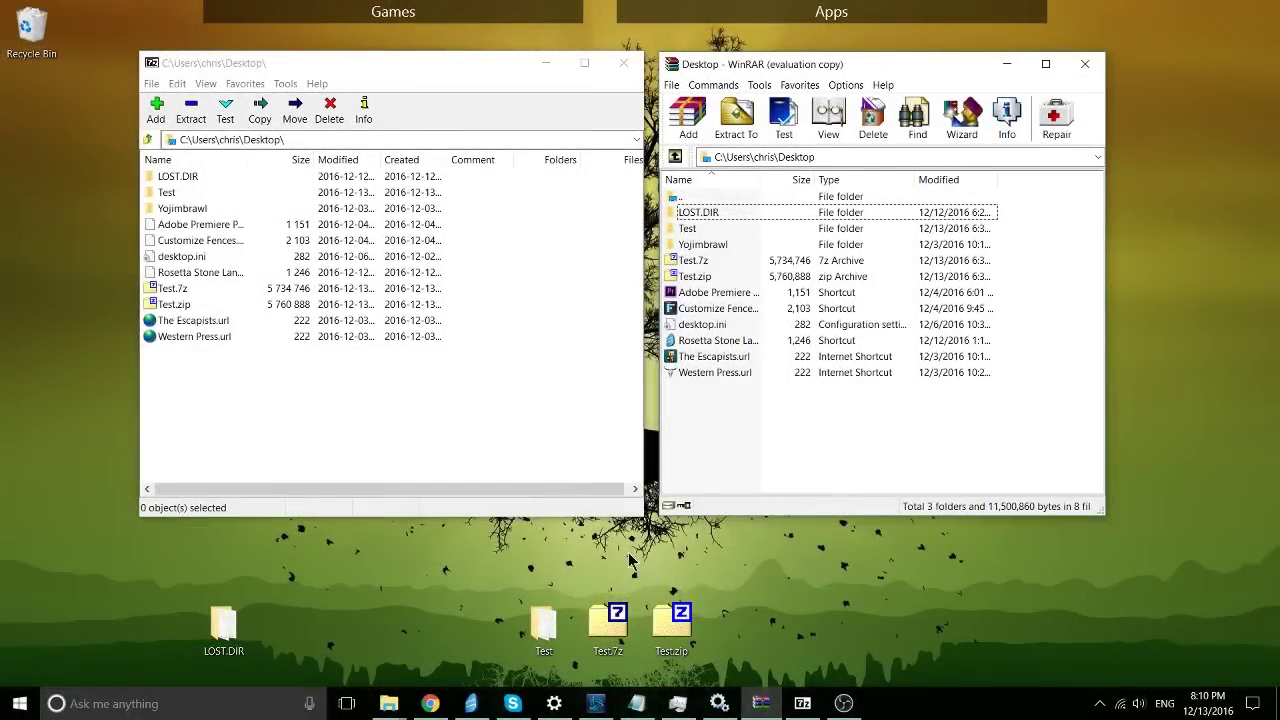
Switch between 7-Zip and WinRAR while selecting Test.zip and the Test folder on the desktop
left_click(497, 466)
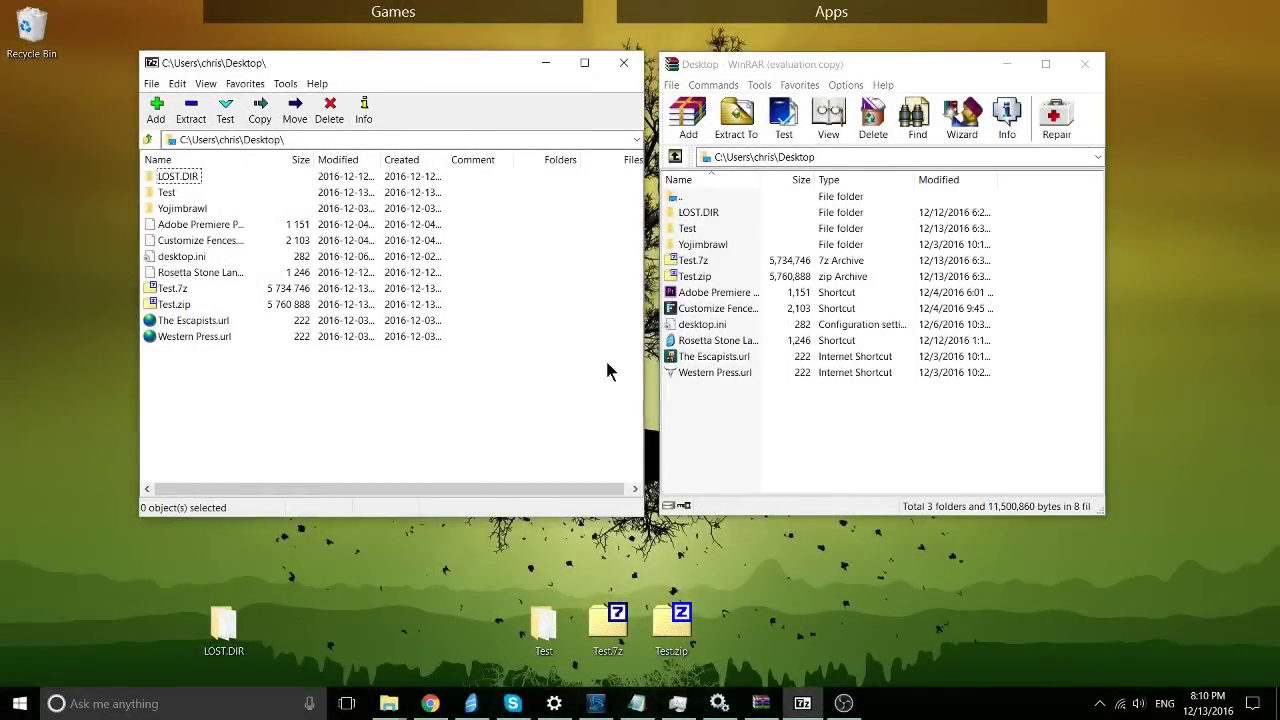
left_click(813, 476)
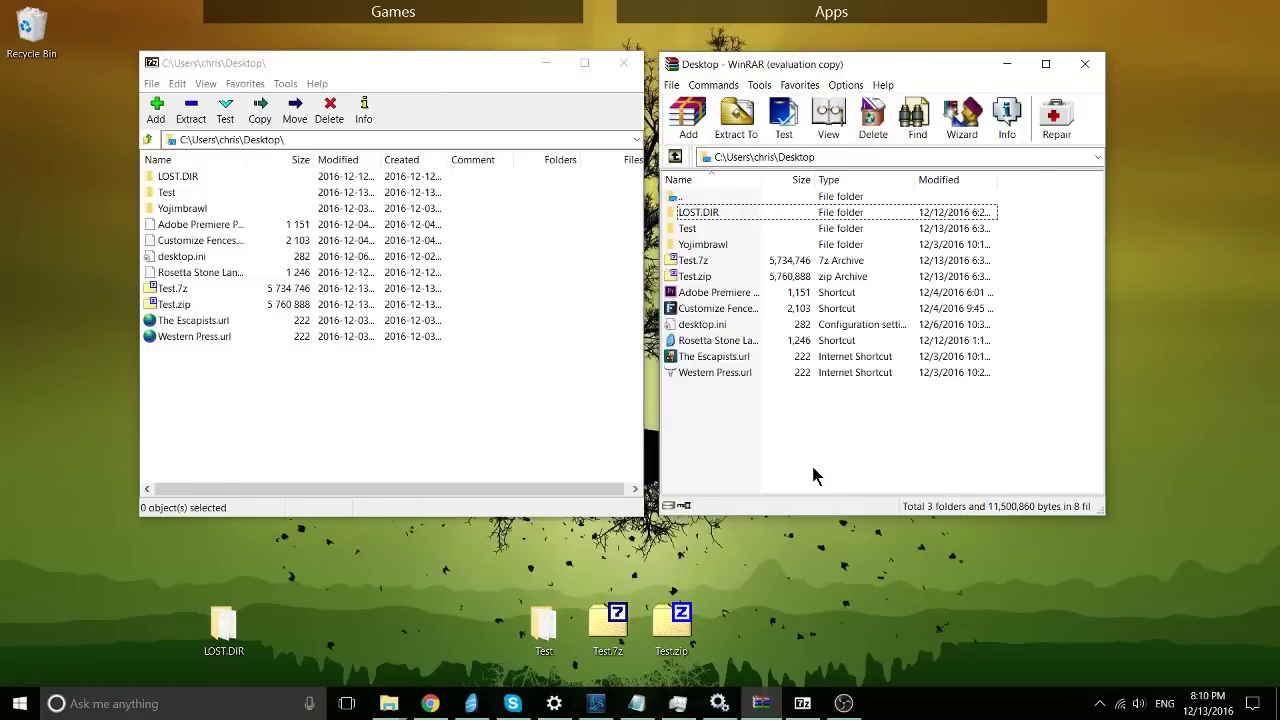
left_click(688, 622)
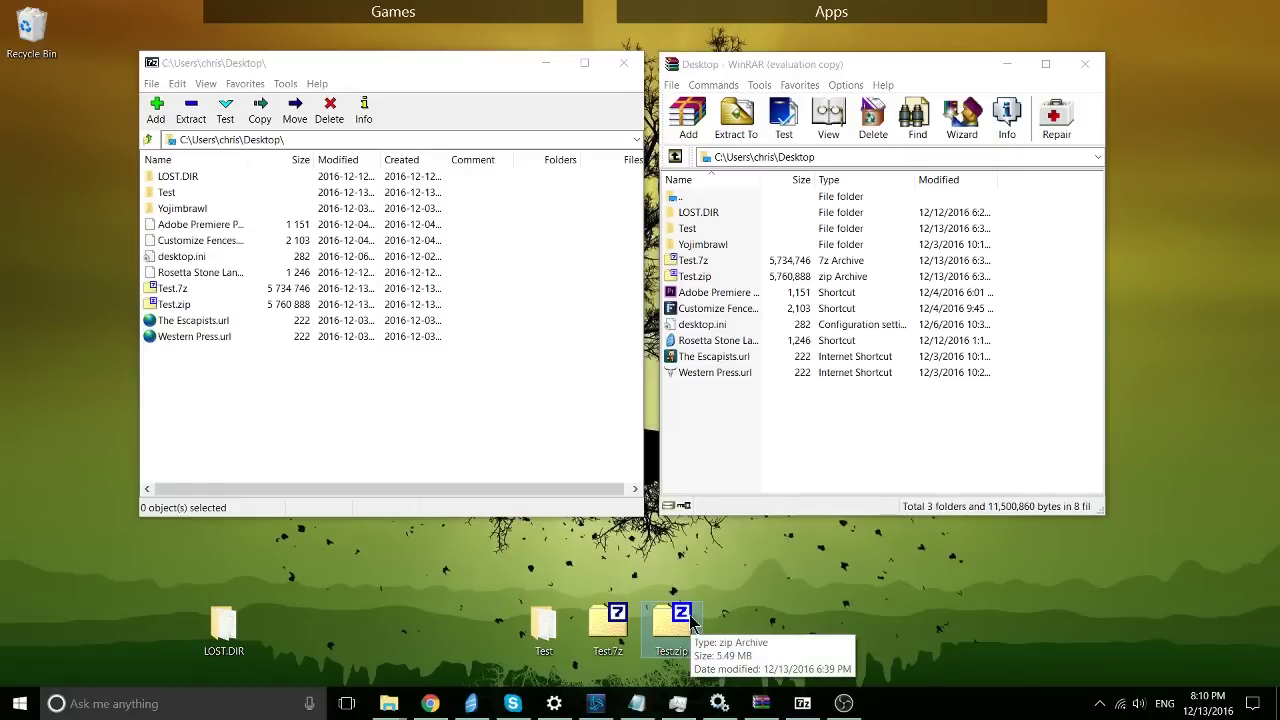
left_click(556, 634)
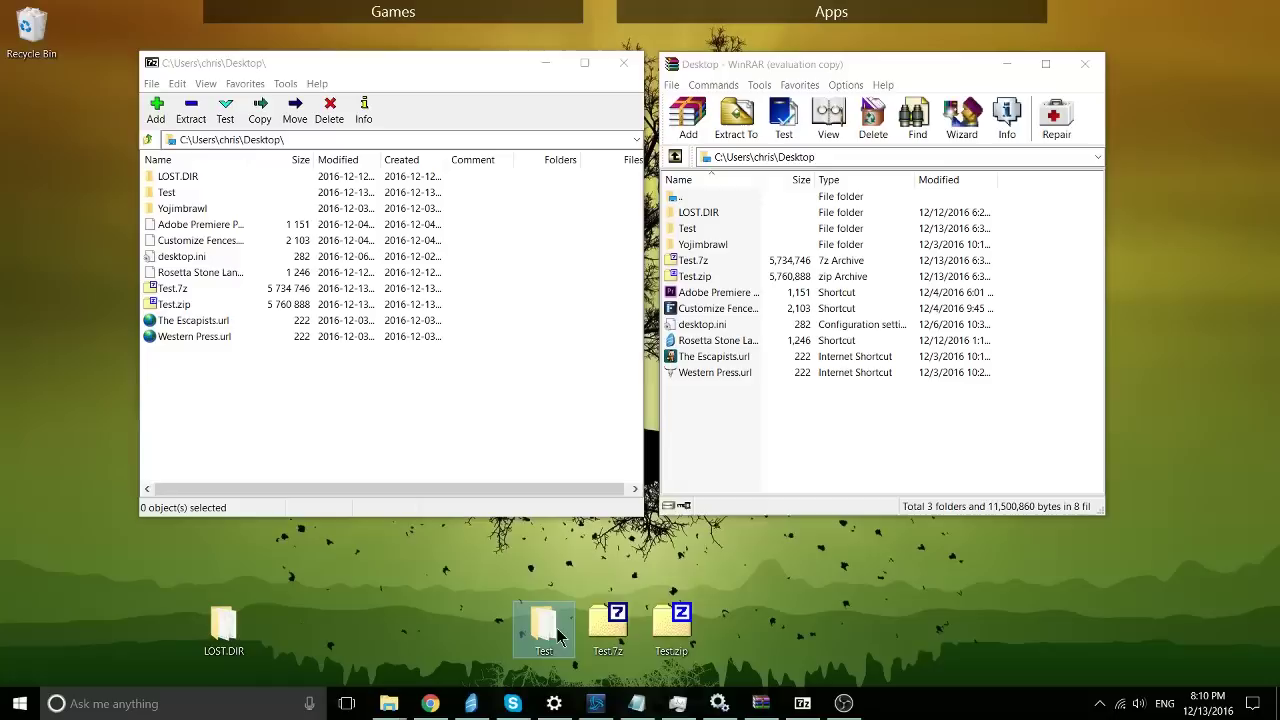
left_click(665, 635)
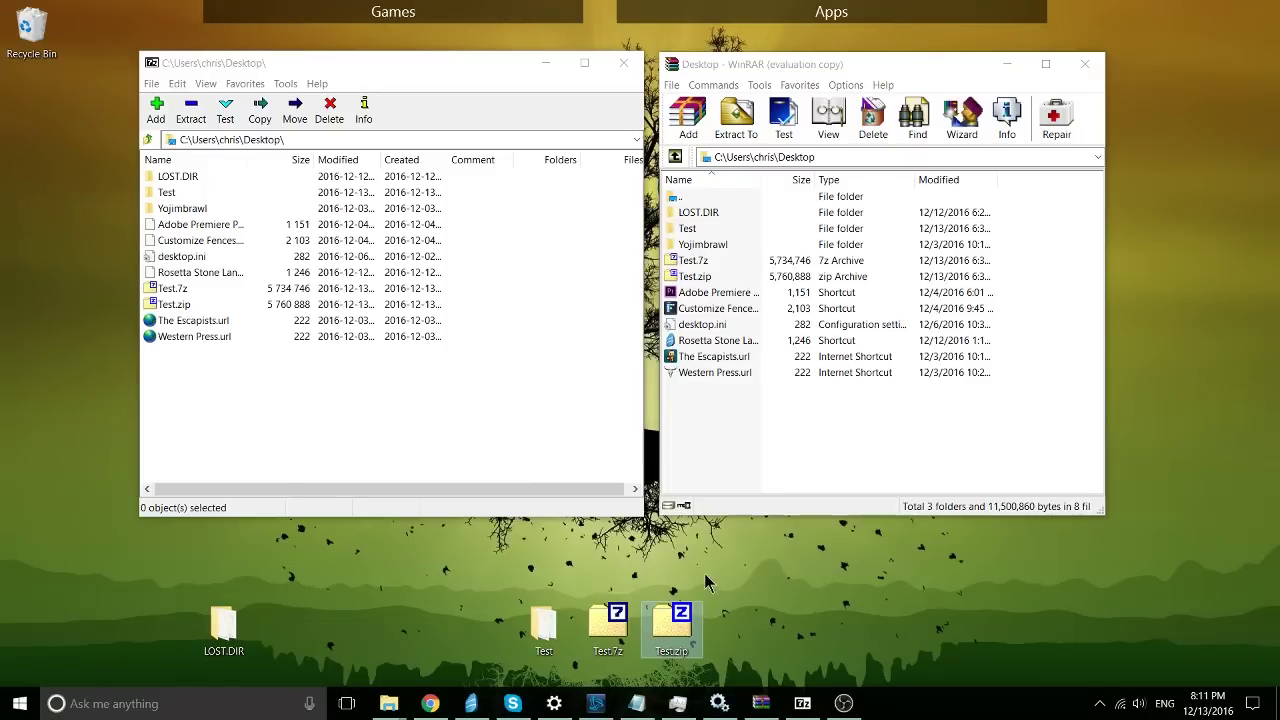
left_click(478, 415)
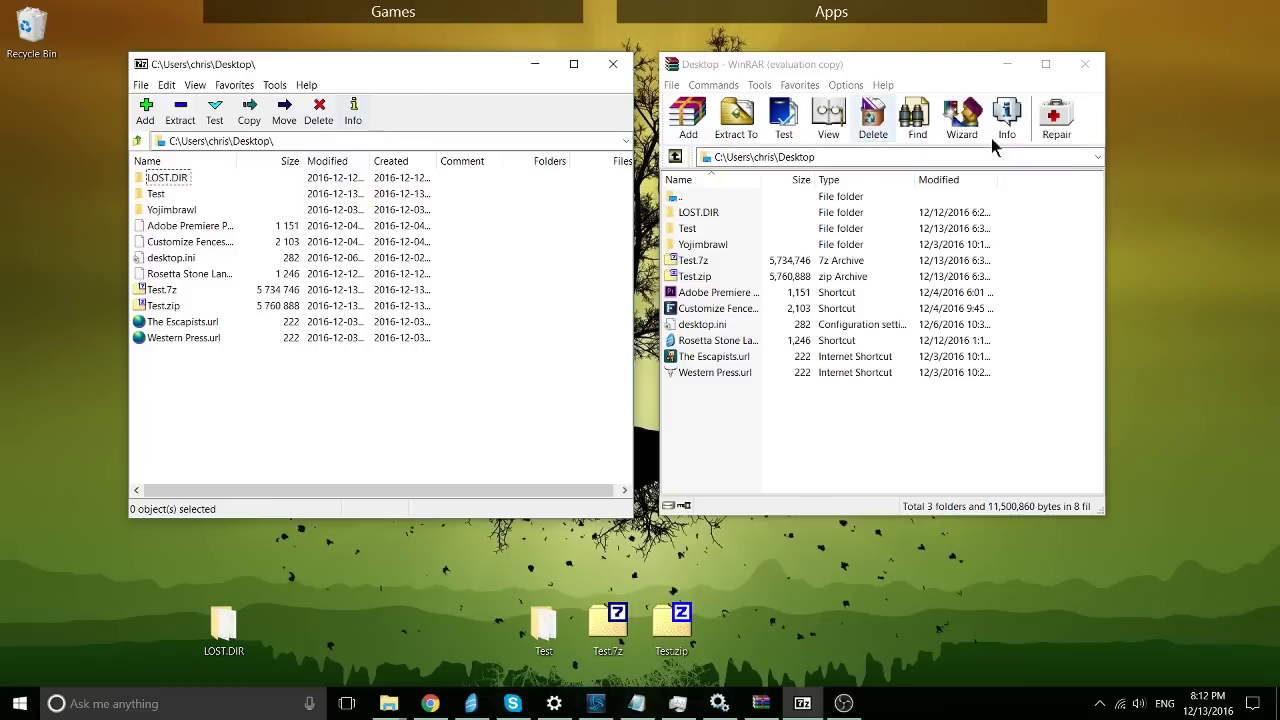
Attempt a WinRAR repair twice with no file selected, dismissing each 'no files selected' warning
left_click(1054, 122)
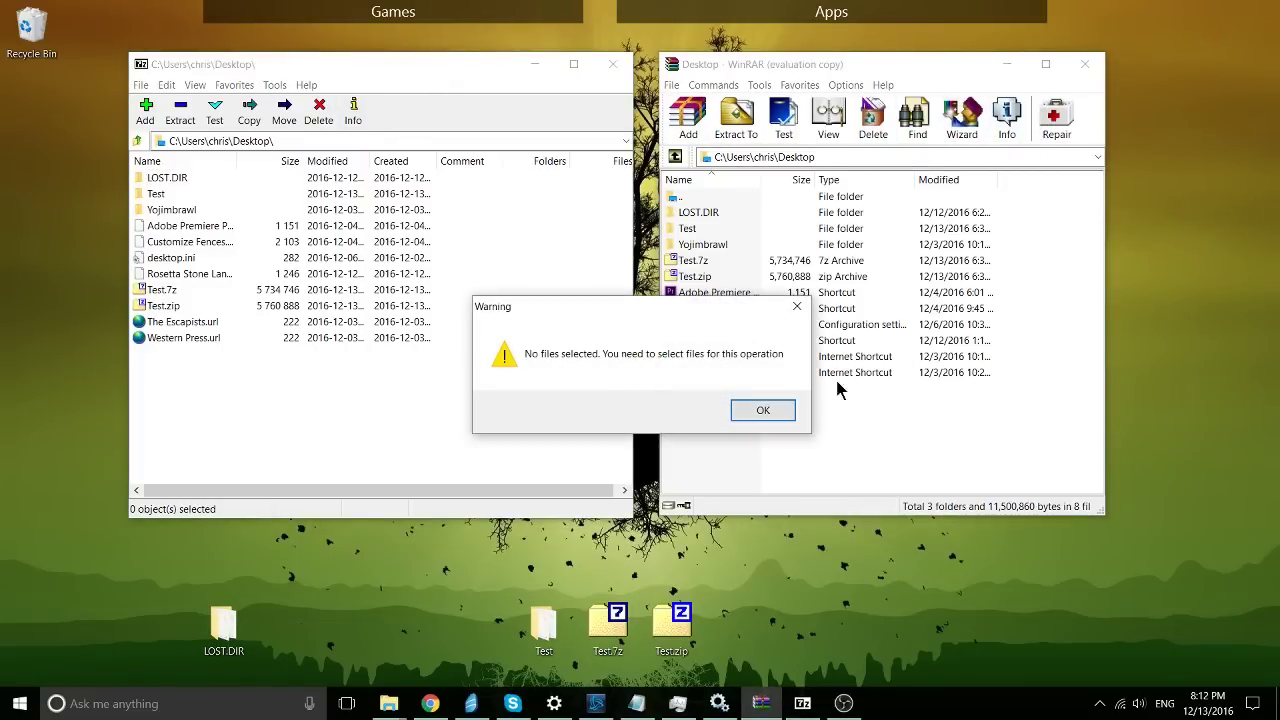
left_click(752, 415)
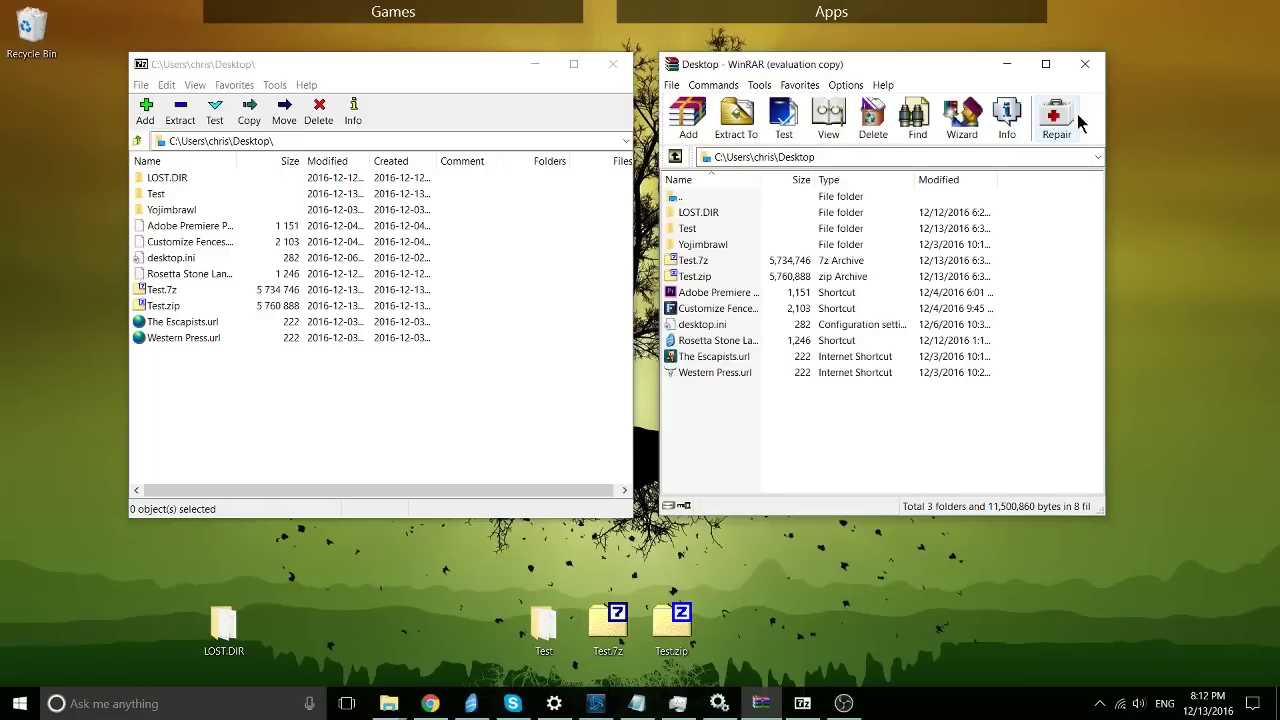
left_click(1076, 114)
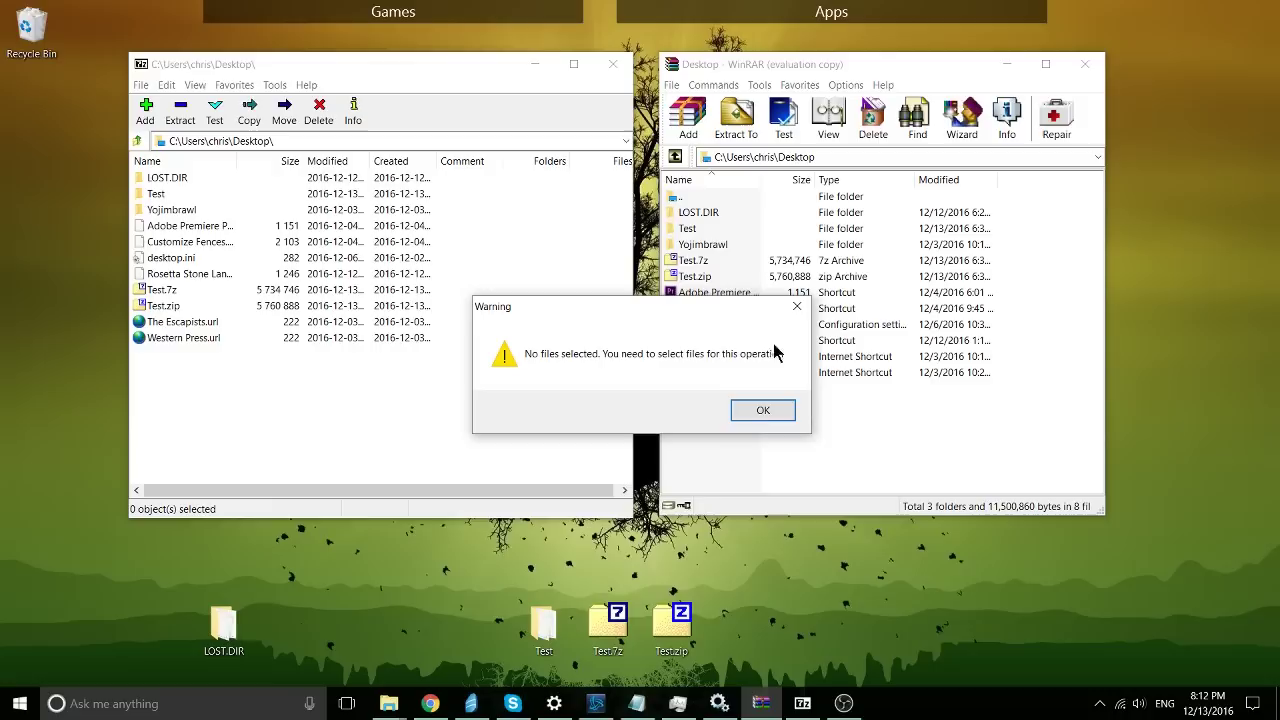
left_click(775, 414)
Open the repair options for Test.zip, reposition the dialog, then cancel and deselect the archive
left_click(712, 277)
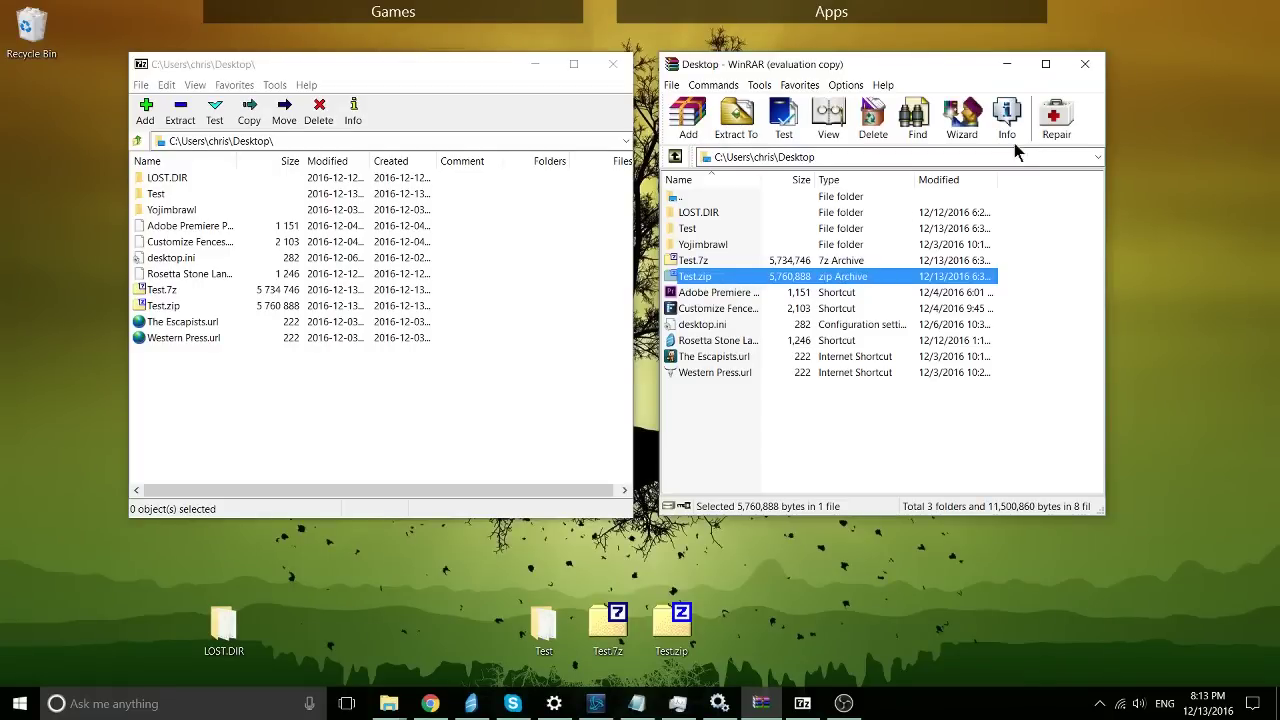
left_click(1055, 120)
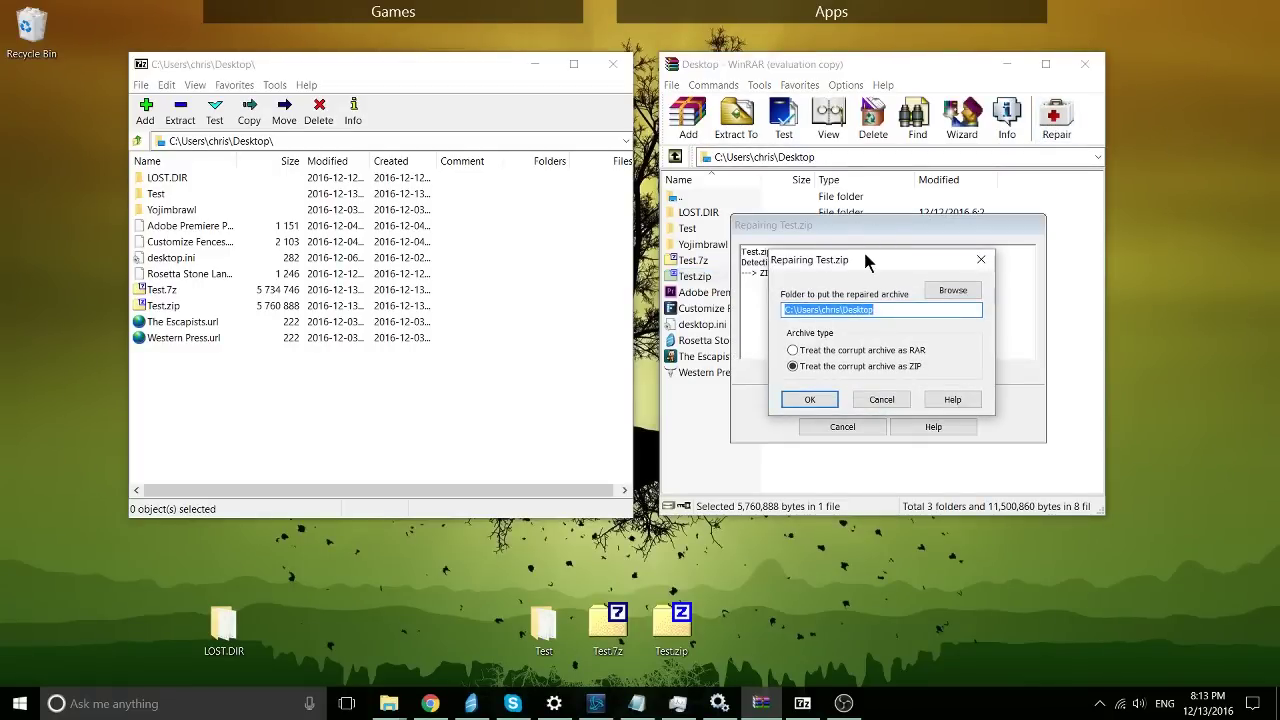
left_click_drag(866, 262, 1064, 207)
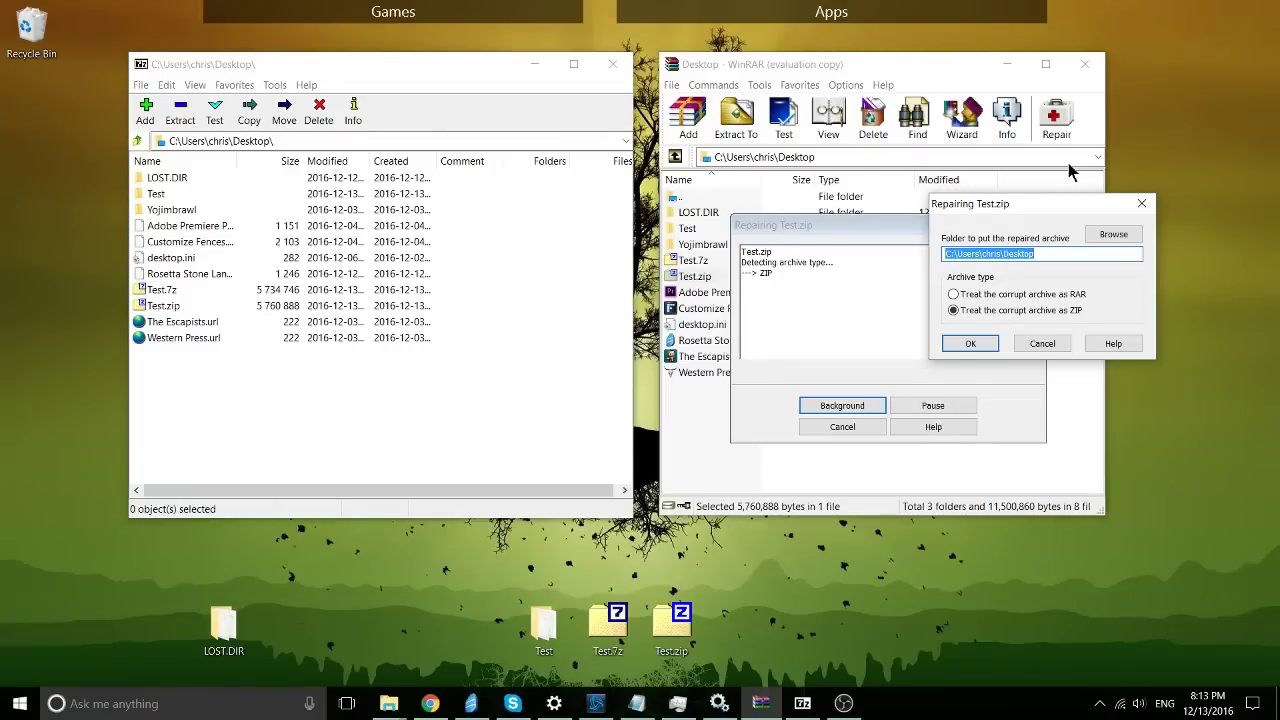
left_click(1050, 346)
left_click(1022, 270)
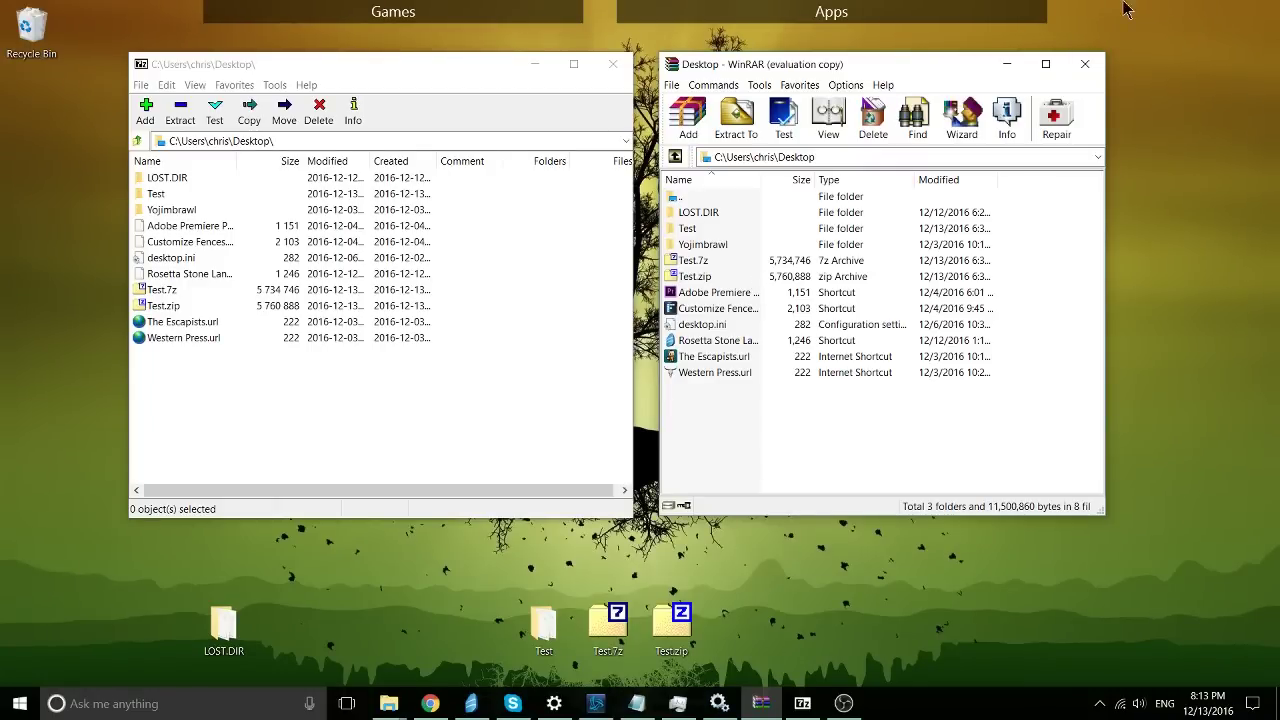
Compare the Tools menus of 7-Zip and WinRAR, then run 7-Zip's benchmark, rated 15935 MIPS
left_click(512, 442)
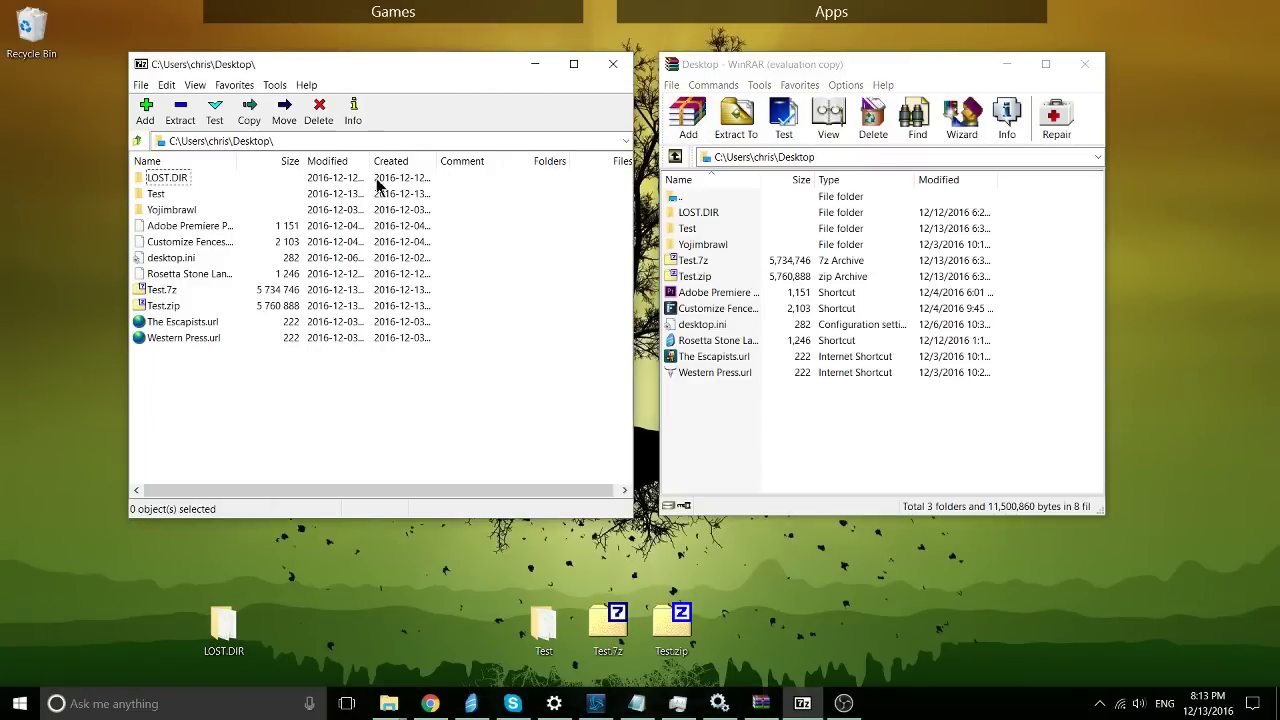
left_click(272, 85)
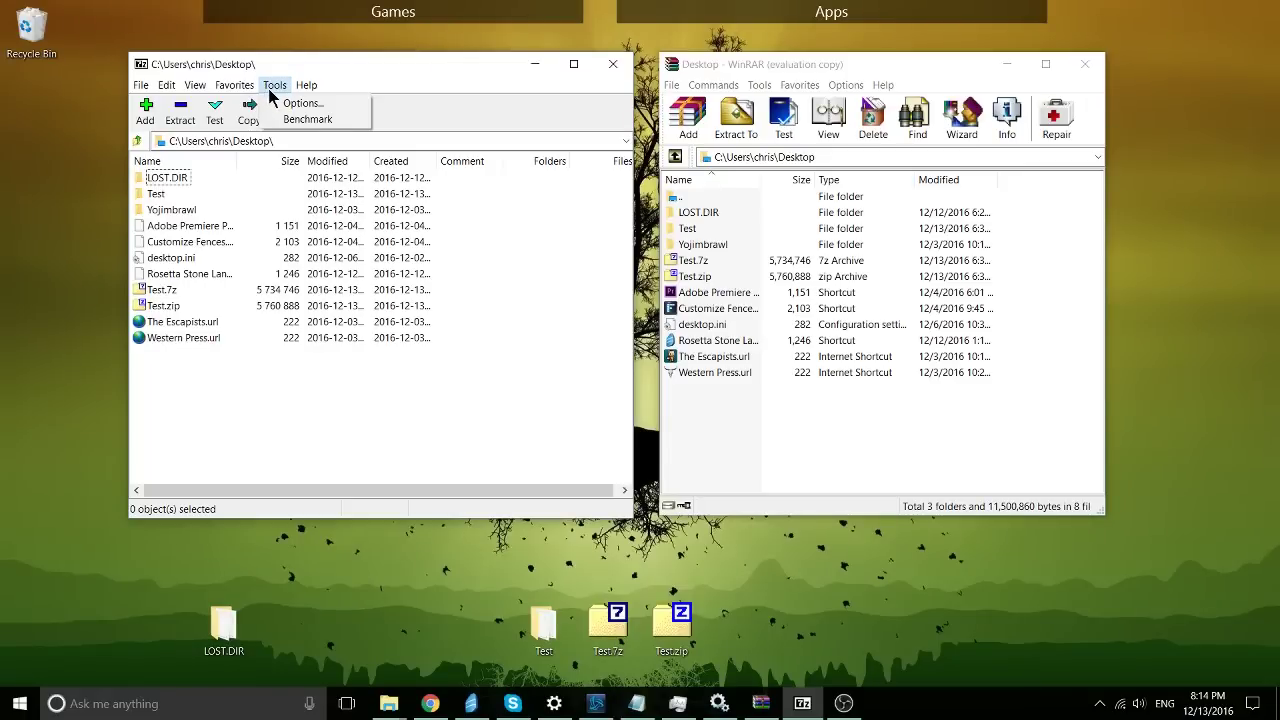
left_click(796, 90)
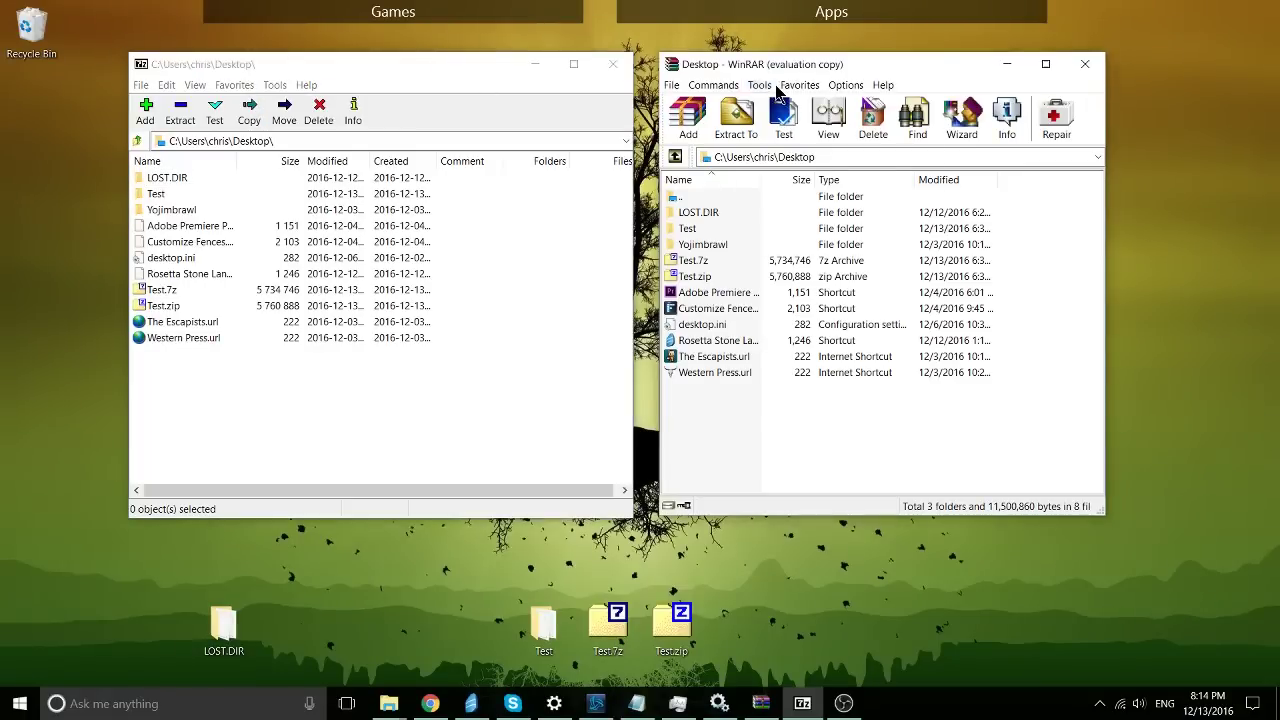
left_click(762, 86)
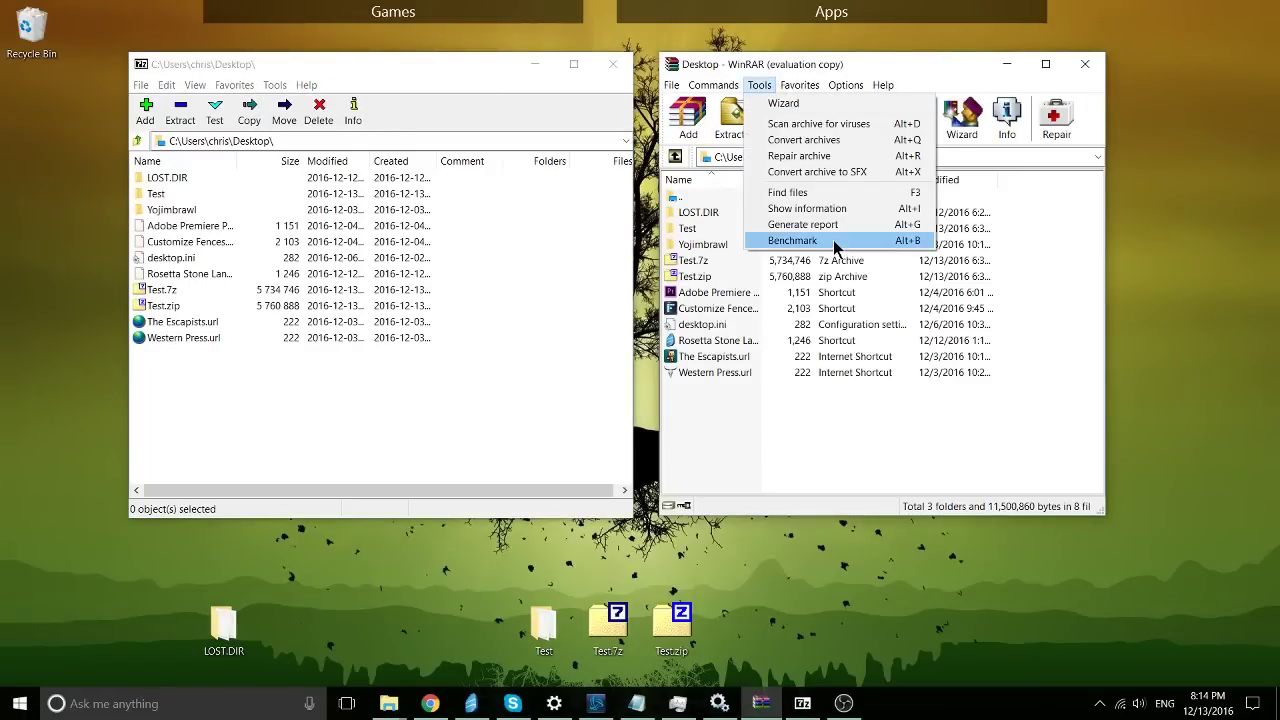
left_click(270, 88)
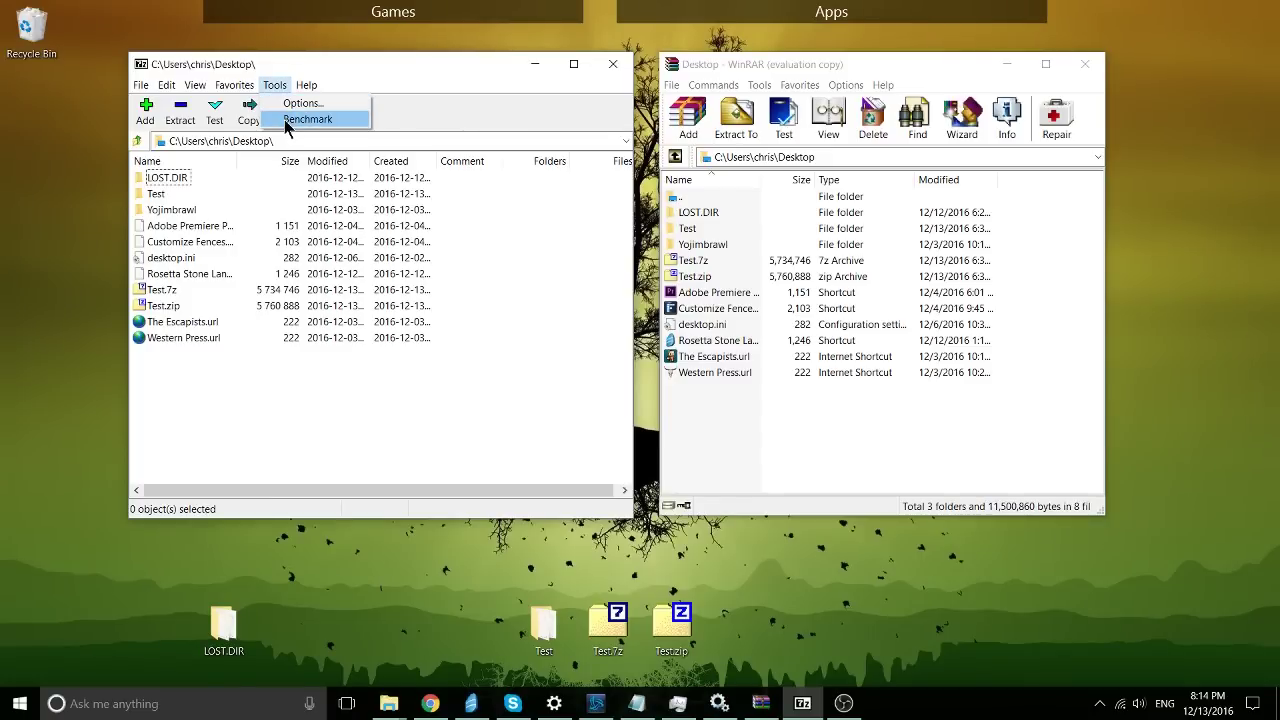
left_click(307, 119)
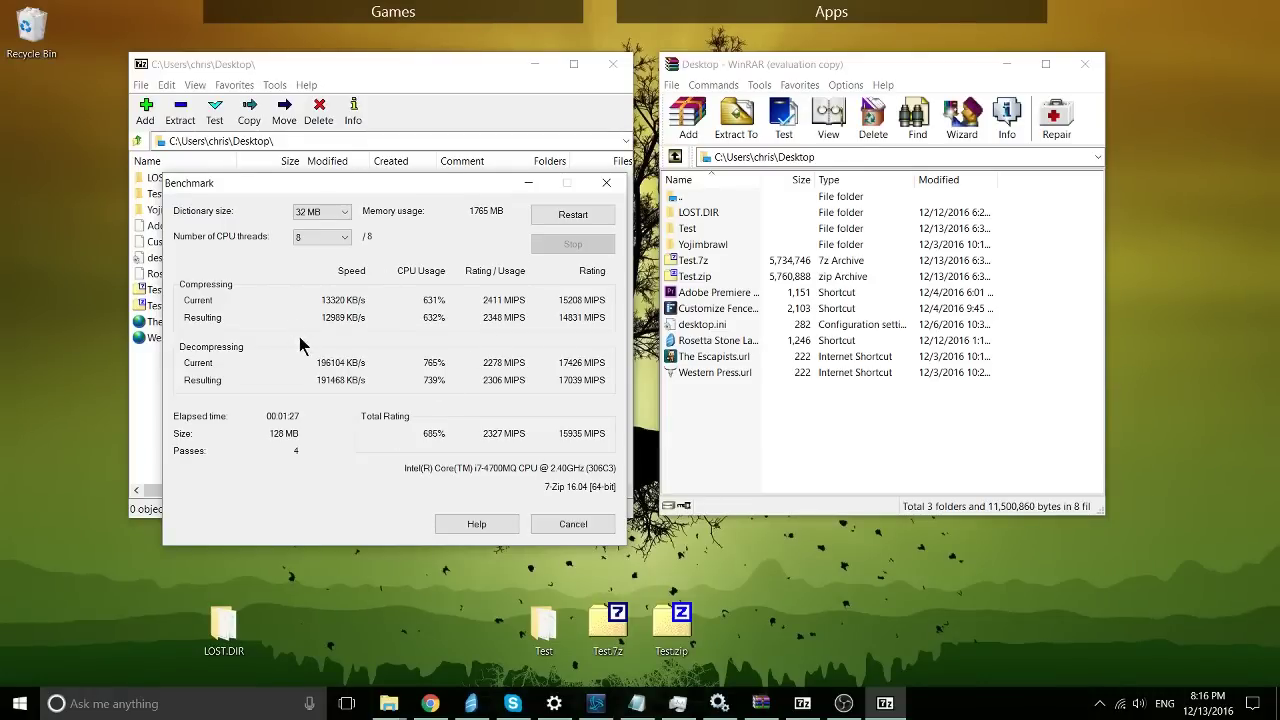
Start WinRAR's Tools benchmark and place its window beside the 7-Zip results
left_click(759, 85)
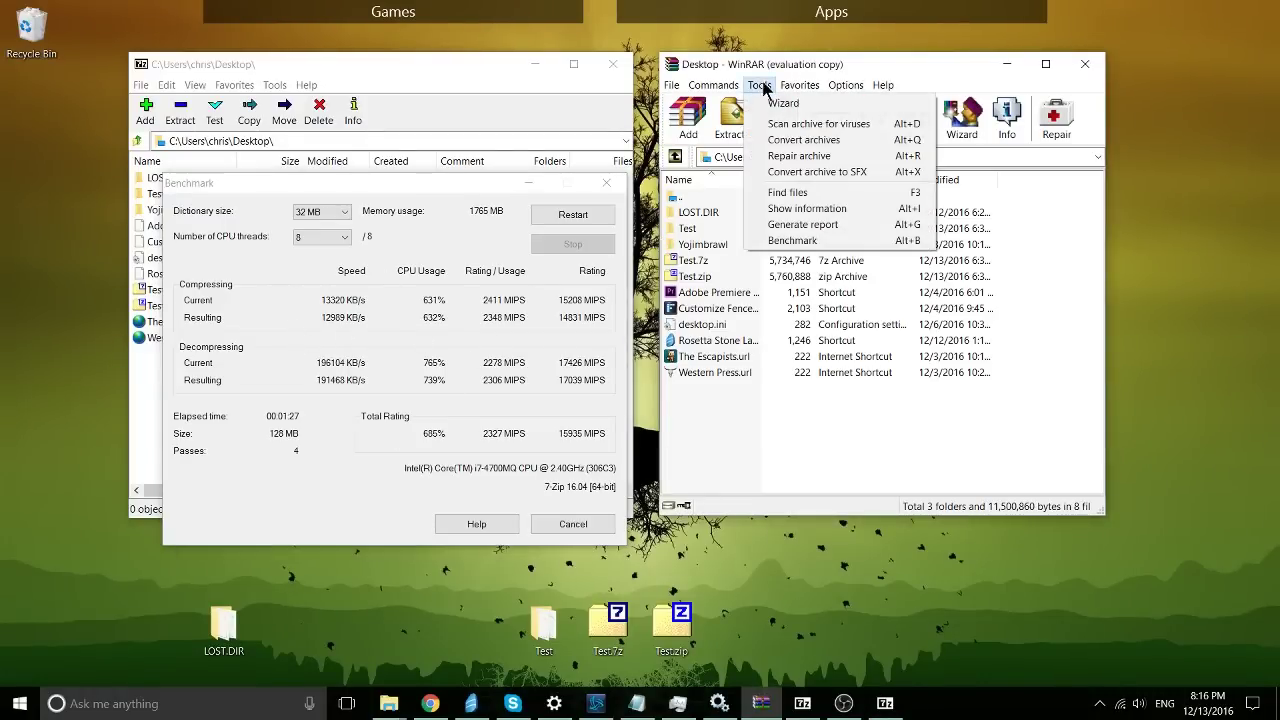
left_click(805, 240)
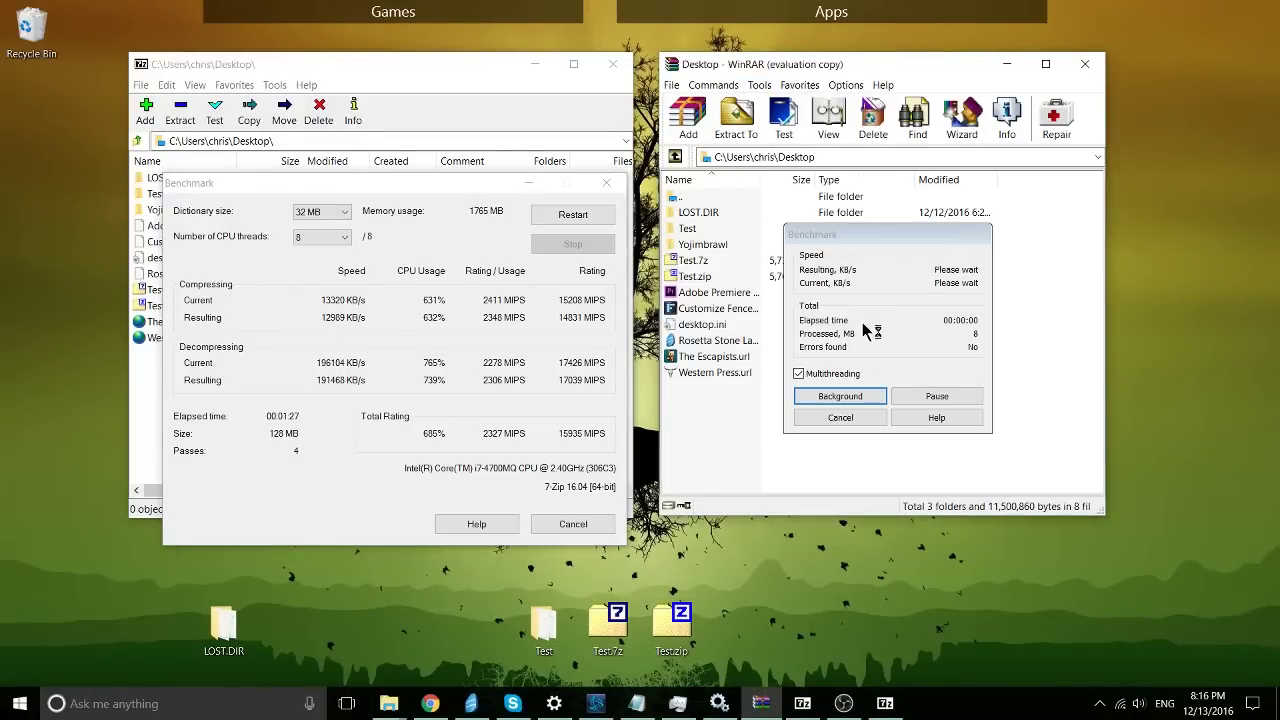
left_click_drag(879, 236, 822, 250)
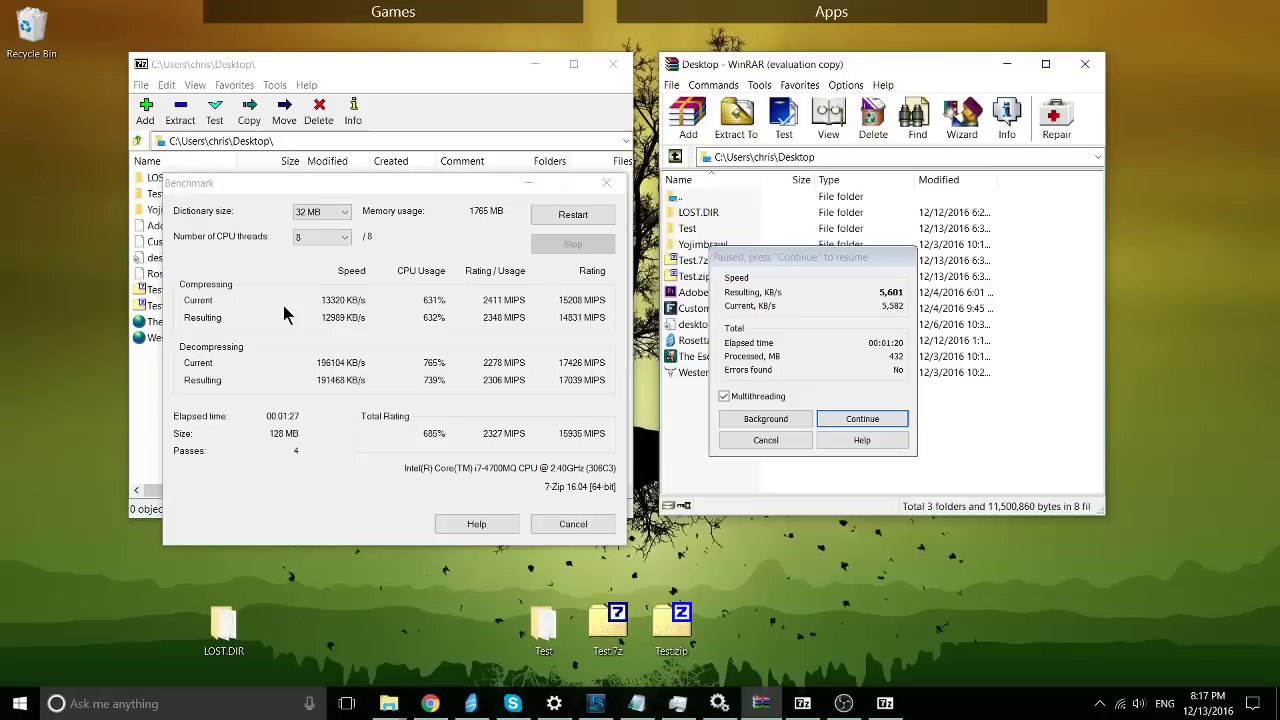
Arrange the paused WinRAR benchmark and 7-Zip benchmark windows side by side for comparison
left_click_drag(792, 262, 838, 262)
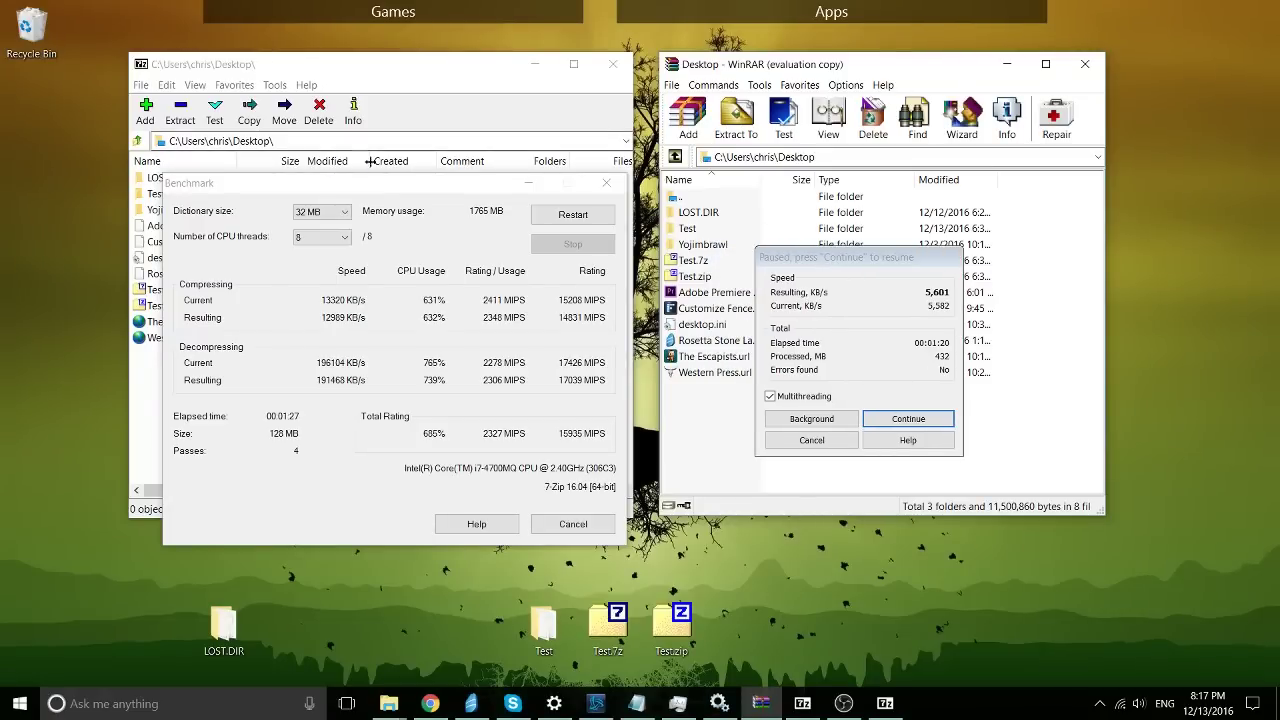
left_click(388, 182)
left_click_drag(388, 182, 376, 186)
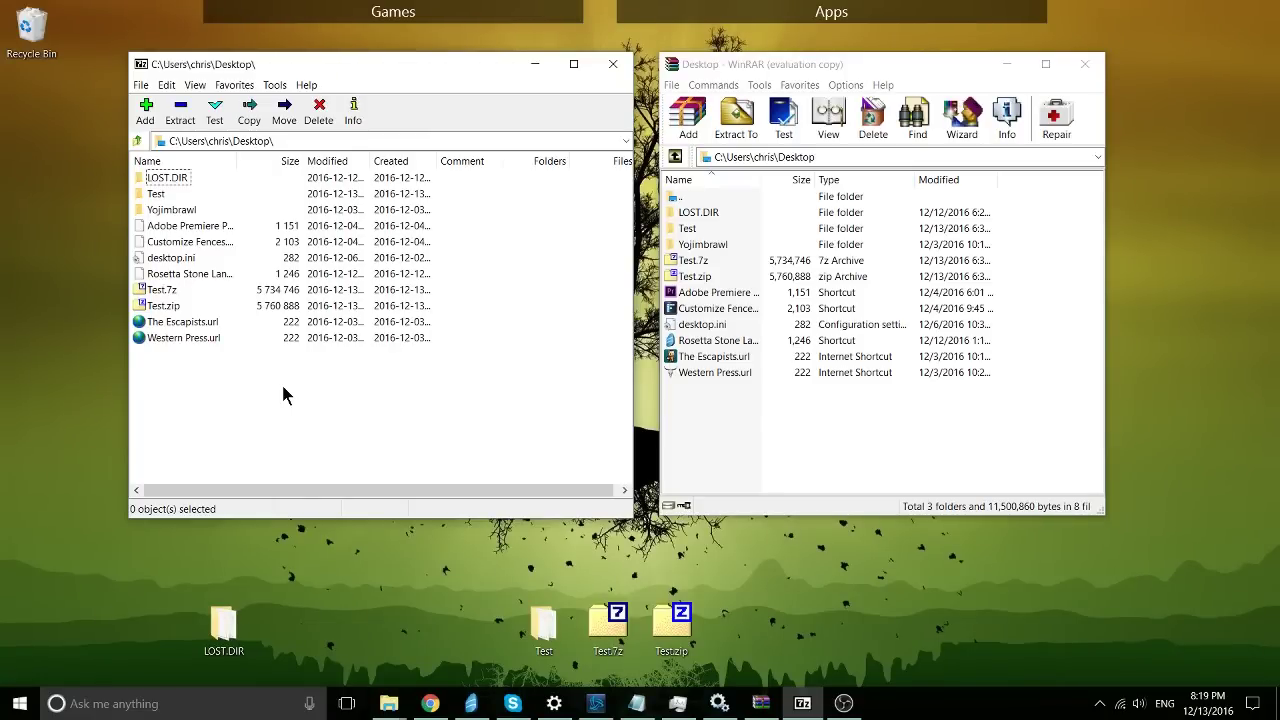
Show Test.7z's desktop shortcut menu with the 7-Zip submenu of archive commands expanded
left_click(605, 618)
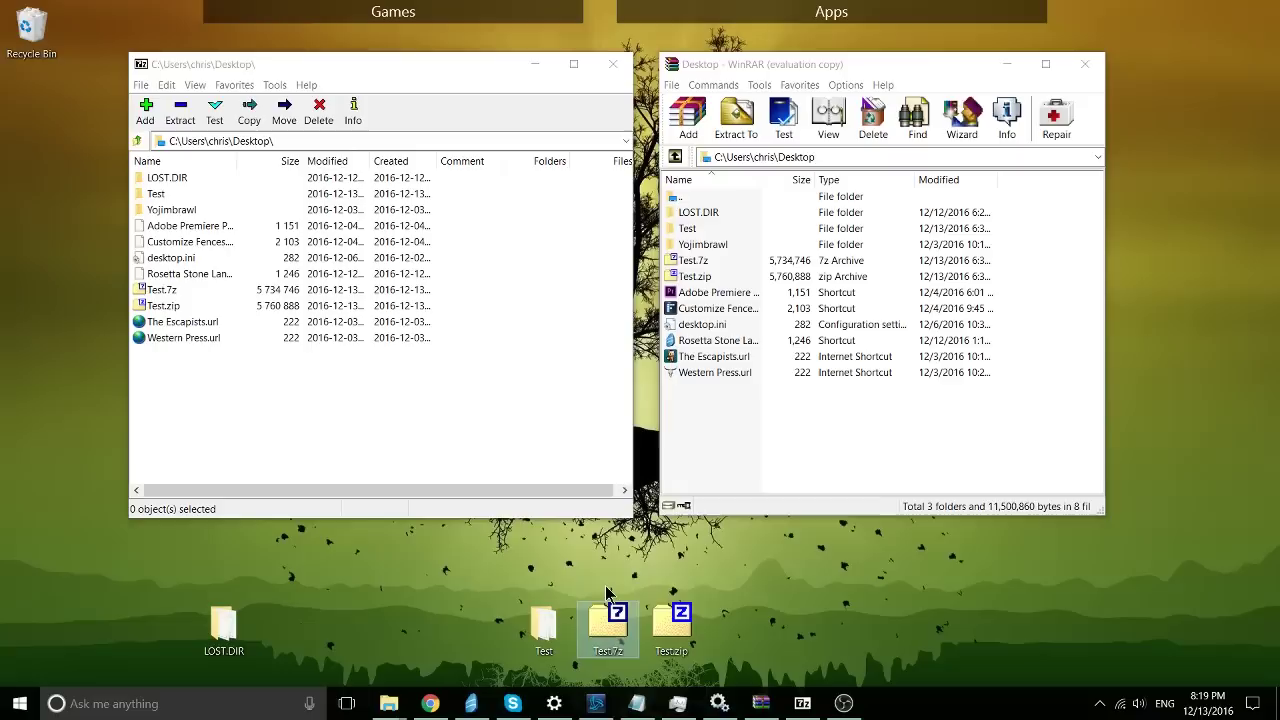
double_click(604, 620)
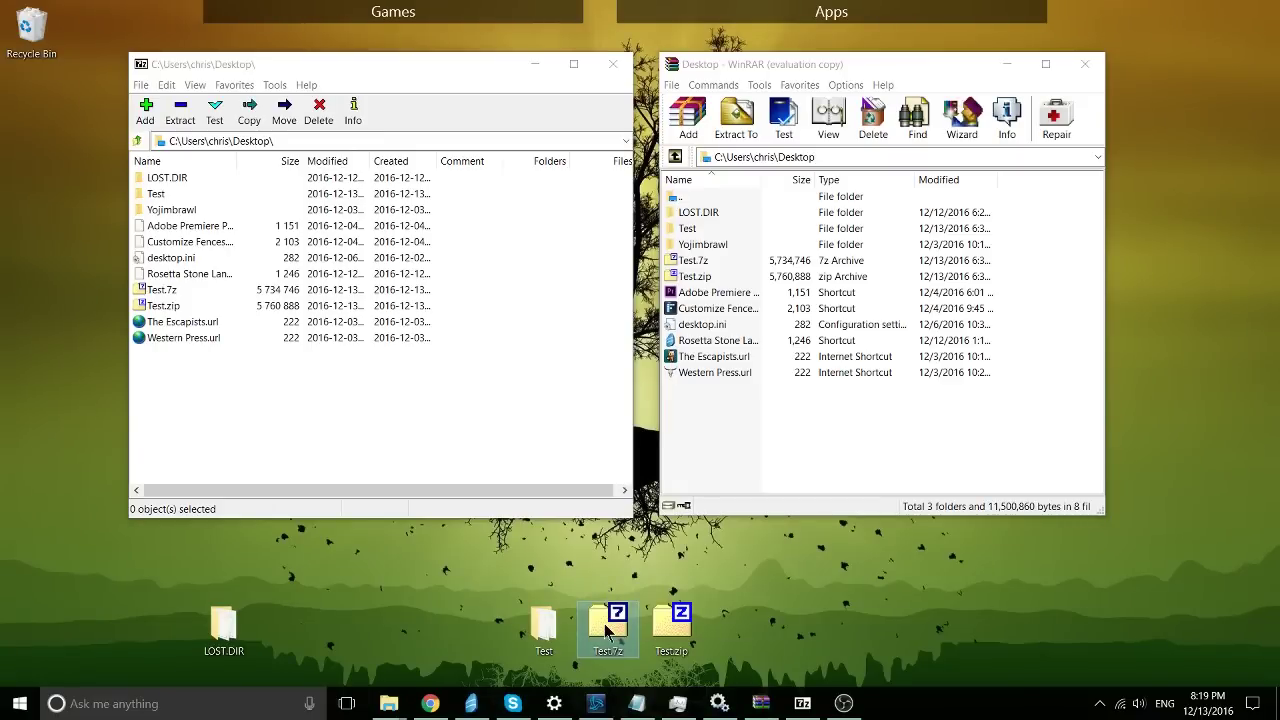
right_click(604, 622)
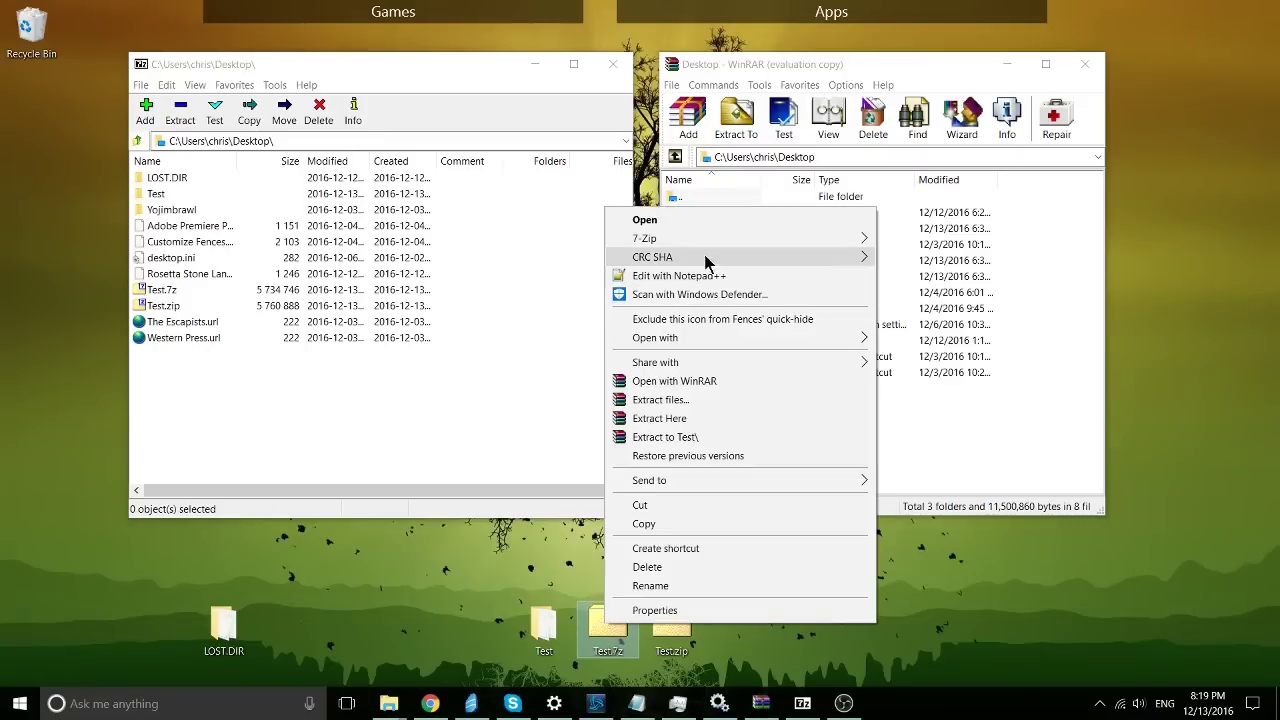
mouse_move(706, 243)
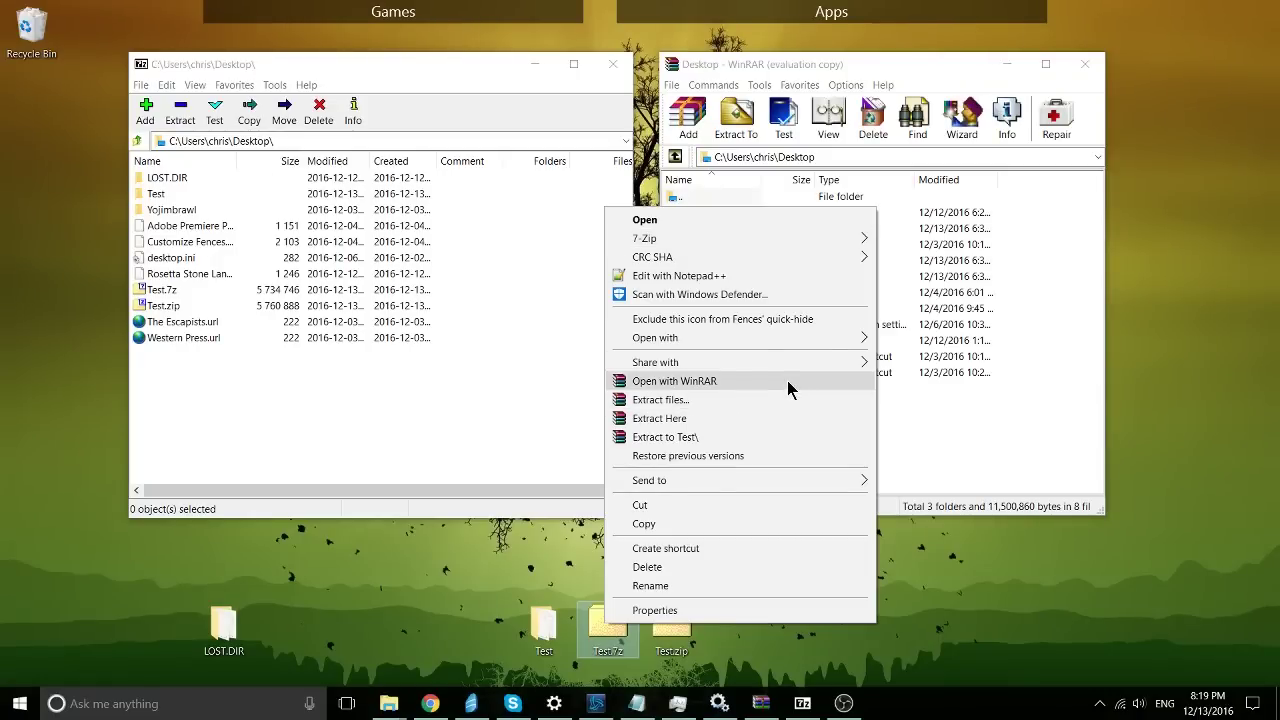
mouse_move(782, 243)
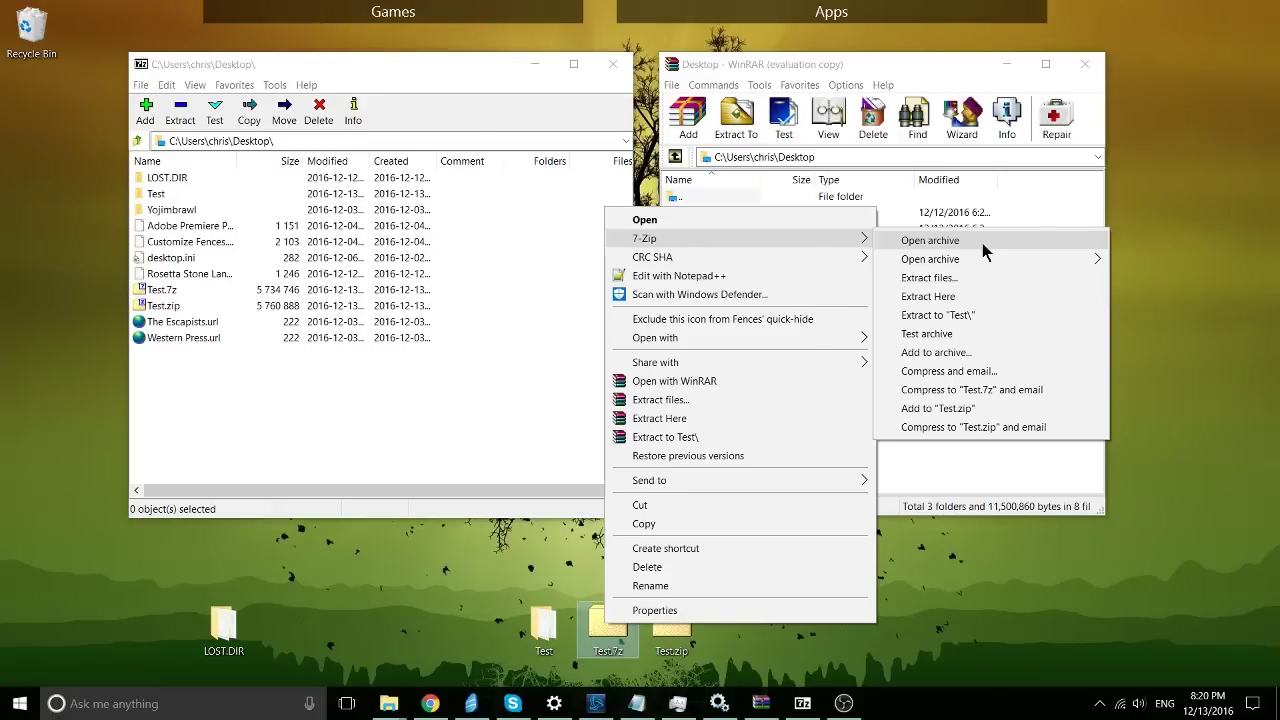
Review the 7-Zip compression options in the Test folder's shortcut menu, then dismiss the menu
right_click(537, 620)
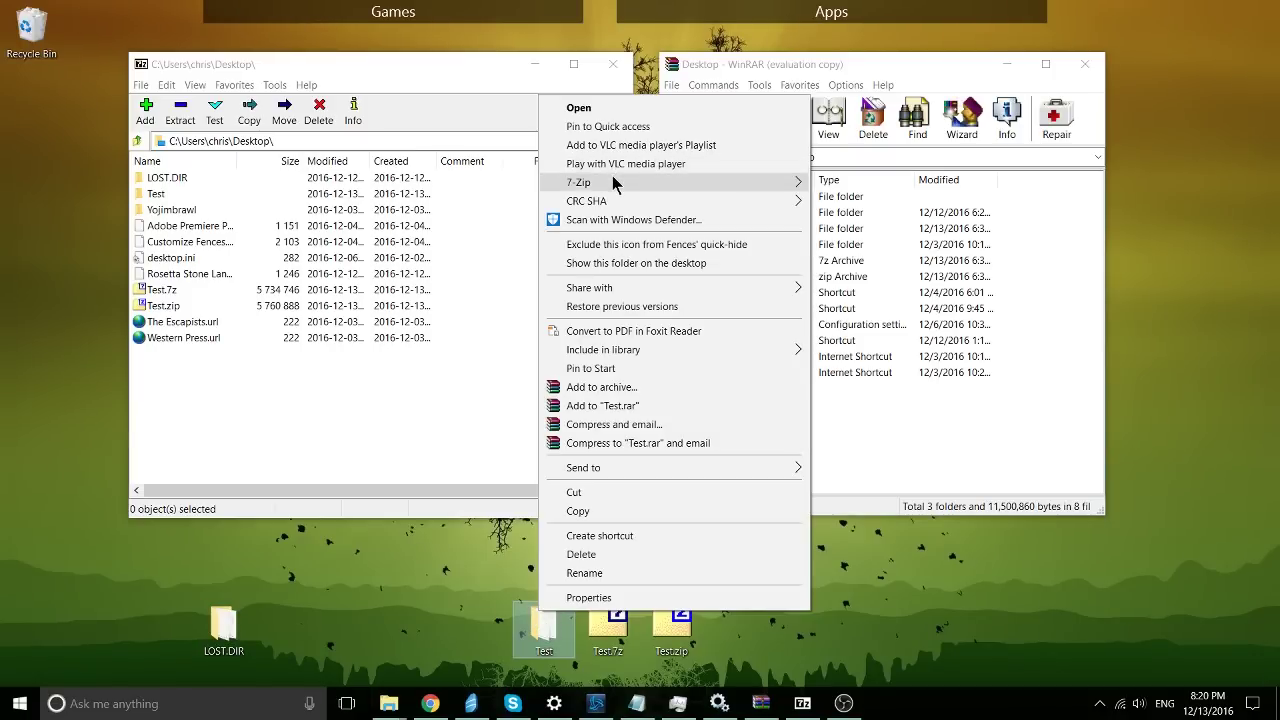
mouse_move(590, 182)
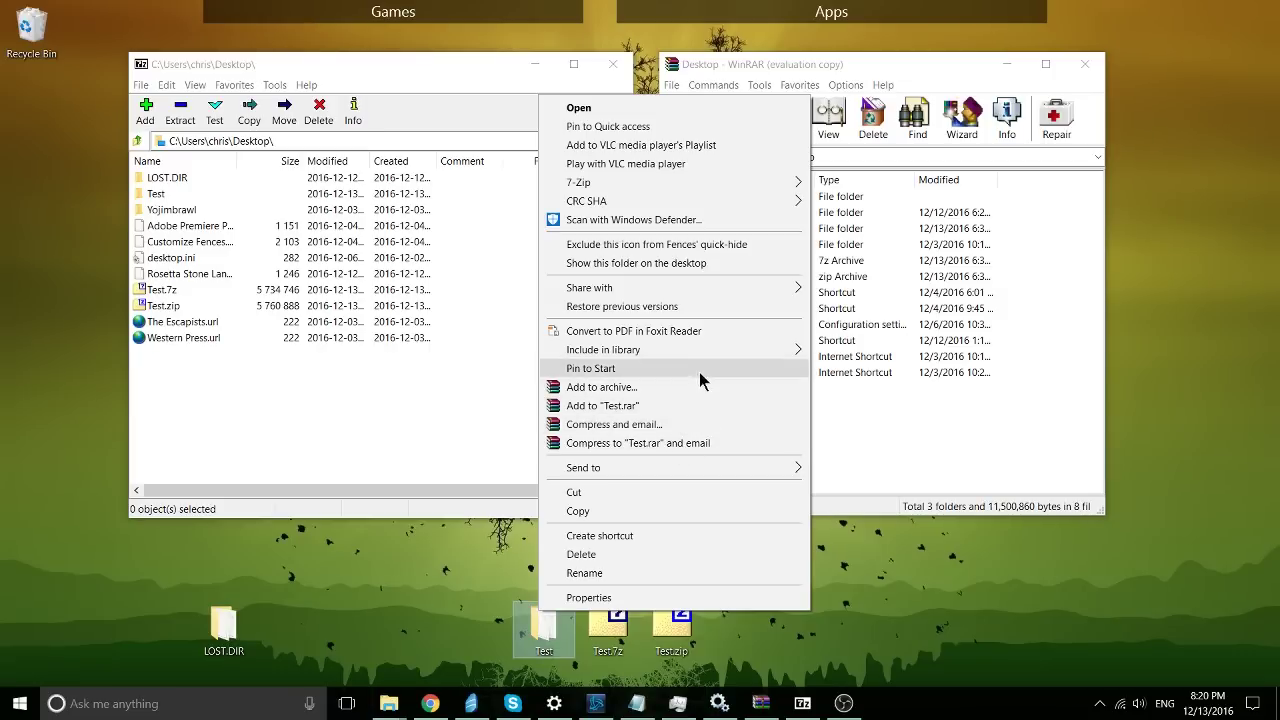
left_click(421, 431)
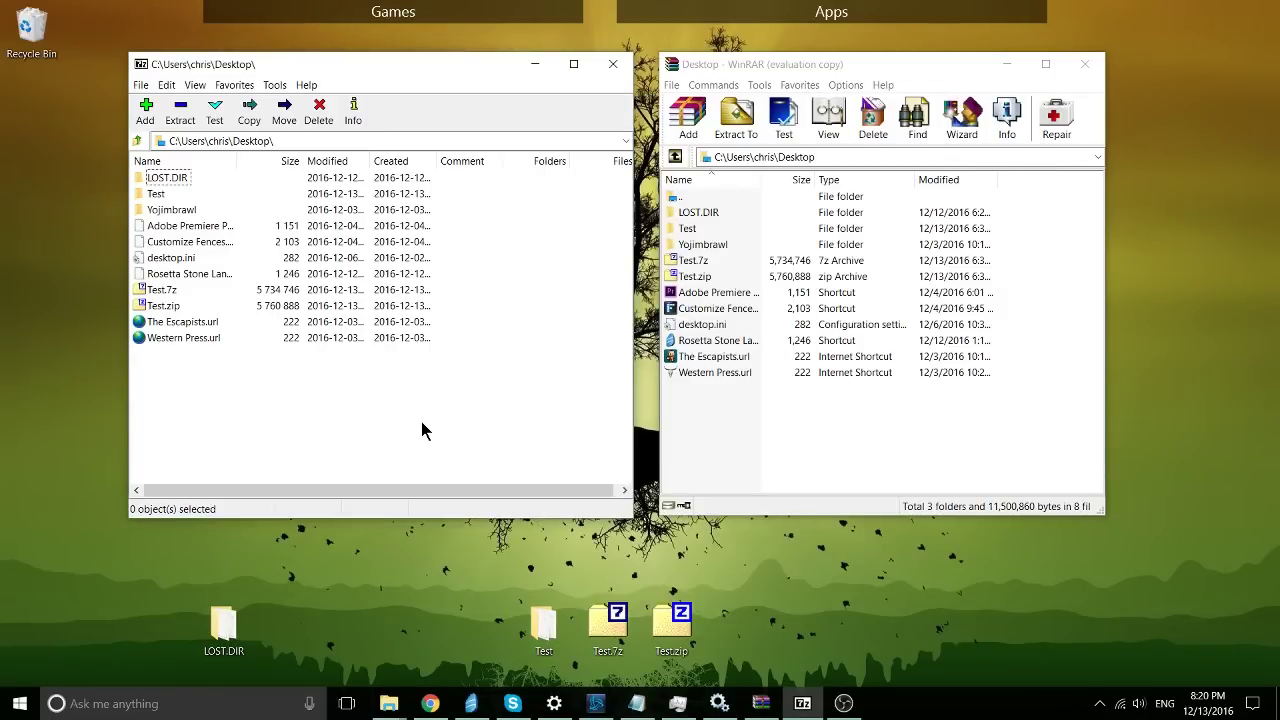
left_click(166, 177)
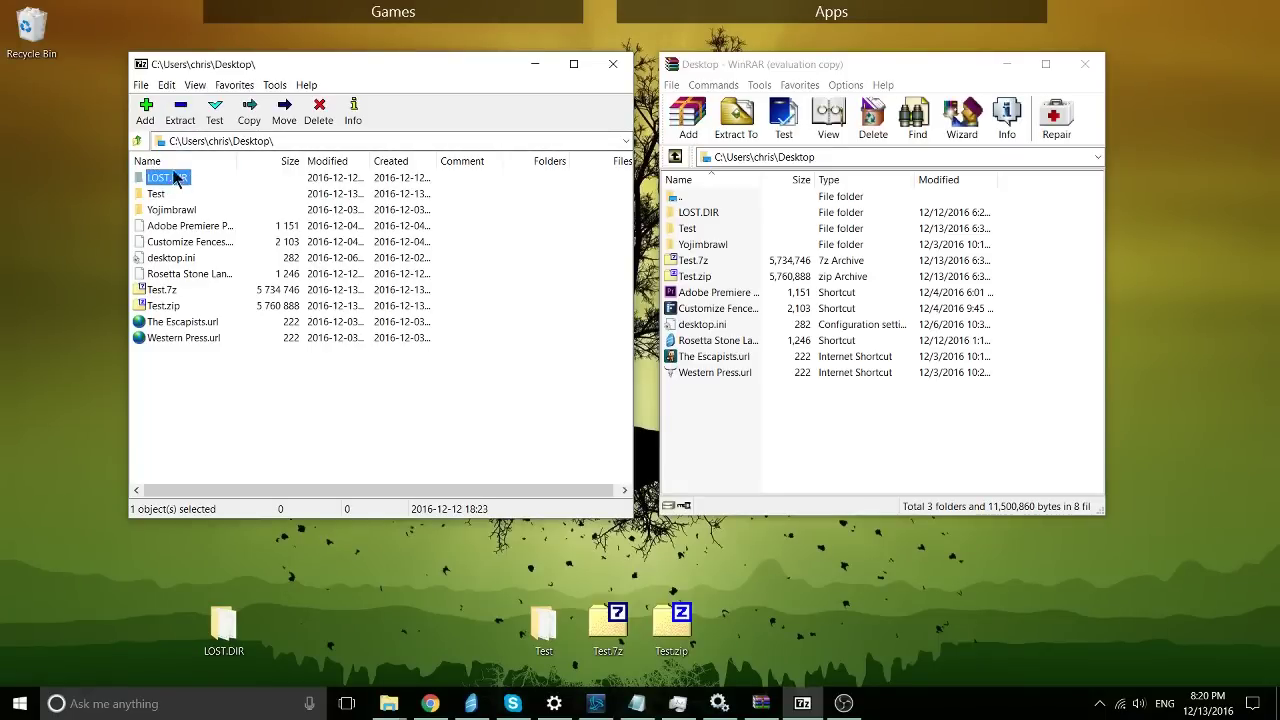
left_click(147, 112)
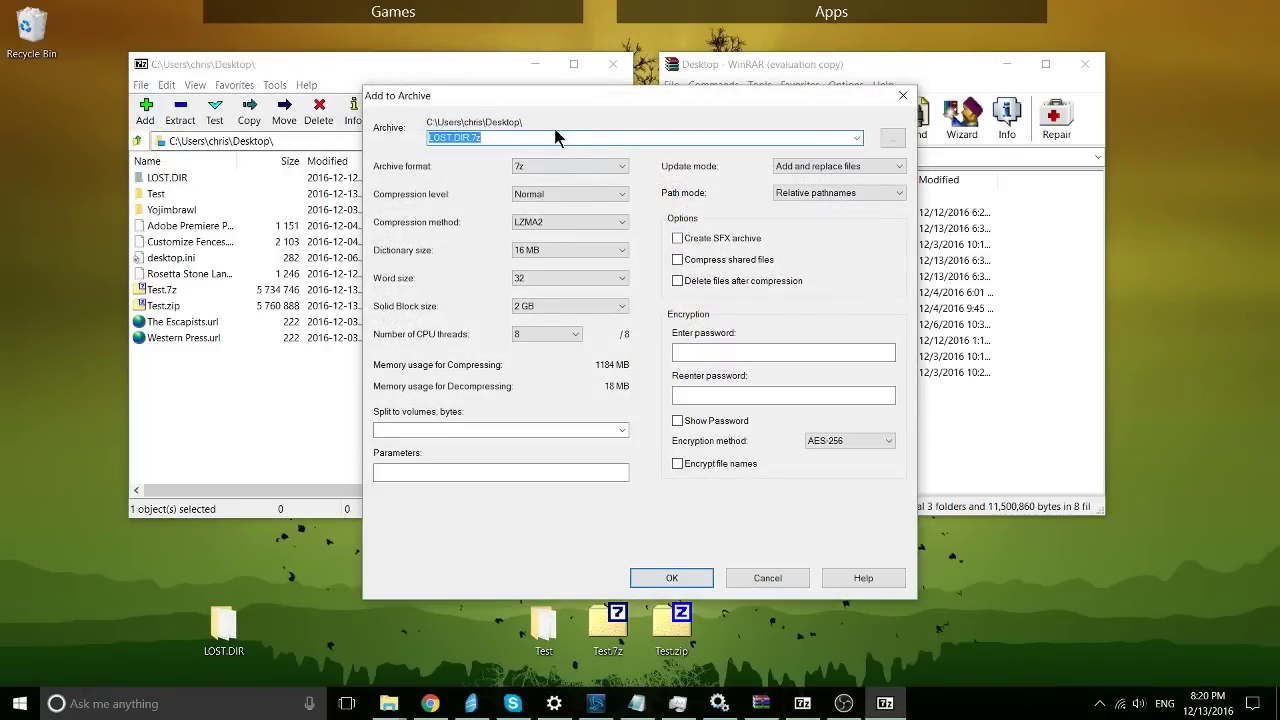
left_click_drag(584, 100, 584, 88)
left_click(581, 150)
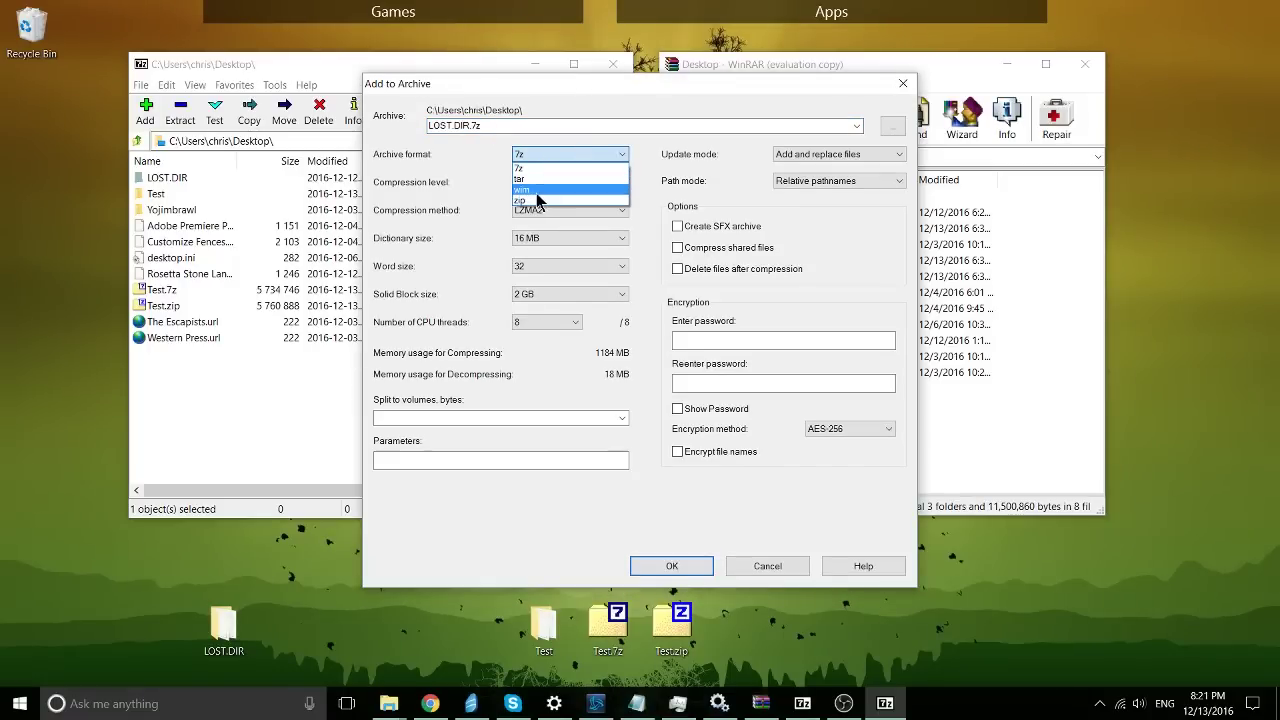
left_click(575, 167)
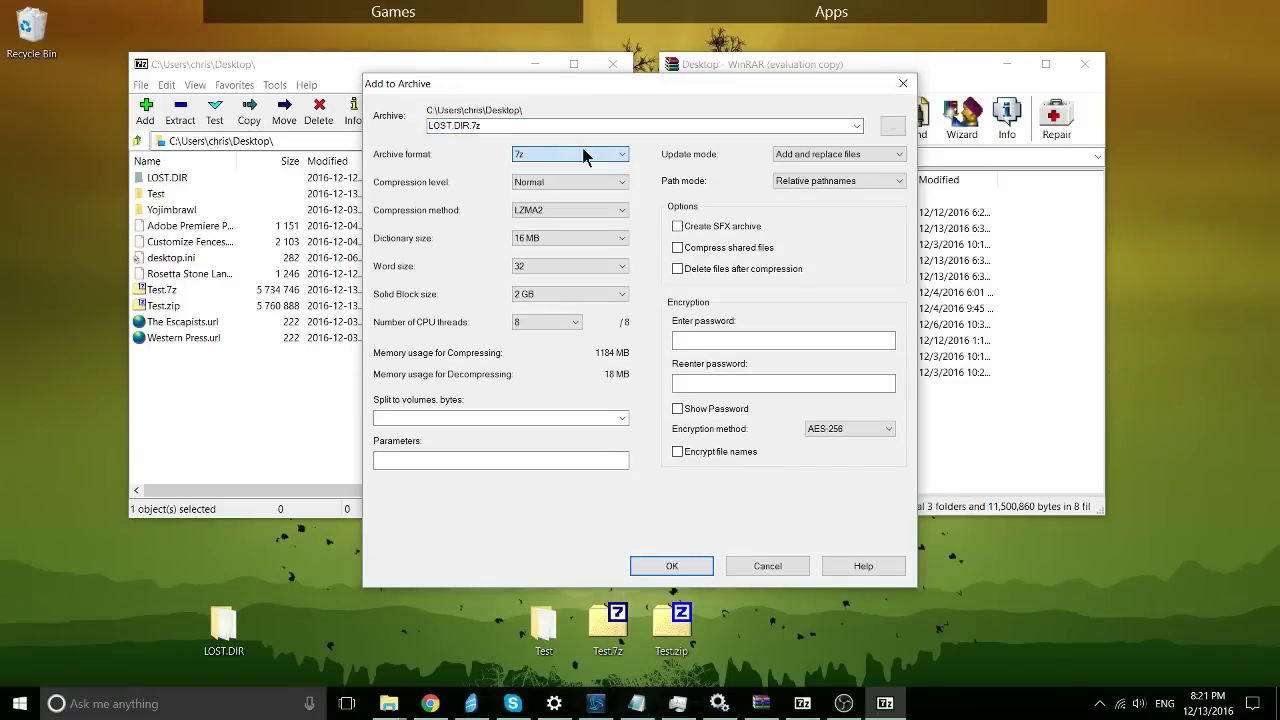
left_click_drag(729, 80, 705, 94)
left_click(879, 97)
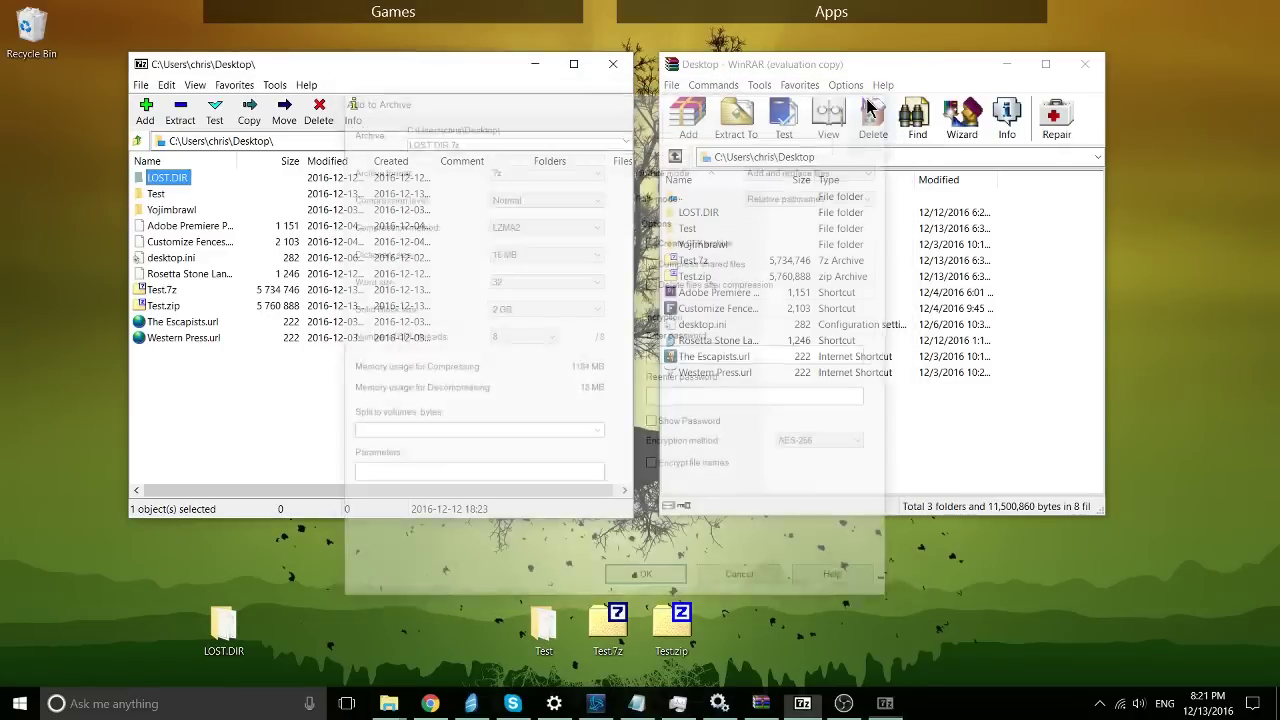
left_click(682, 211)
left_click(688, 116)
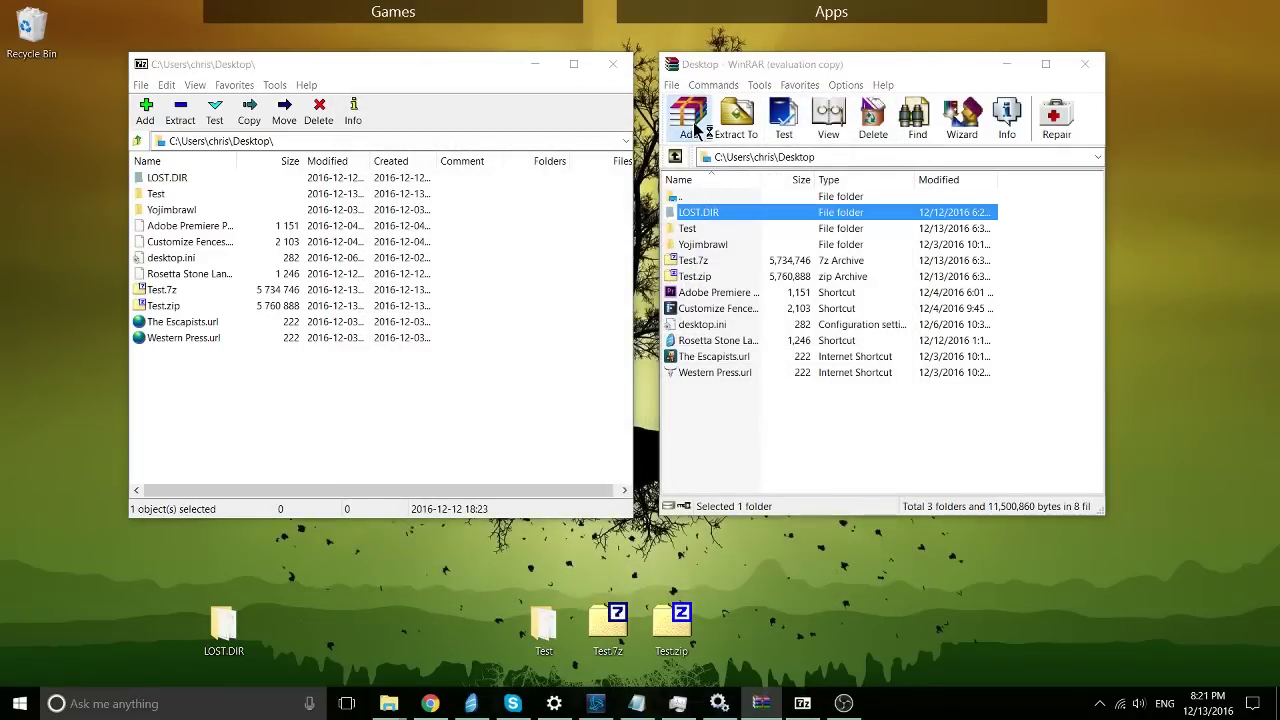
left_click(790, 192)
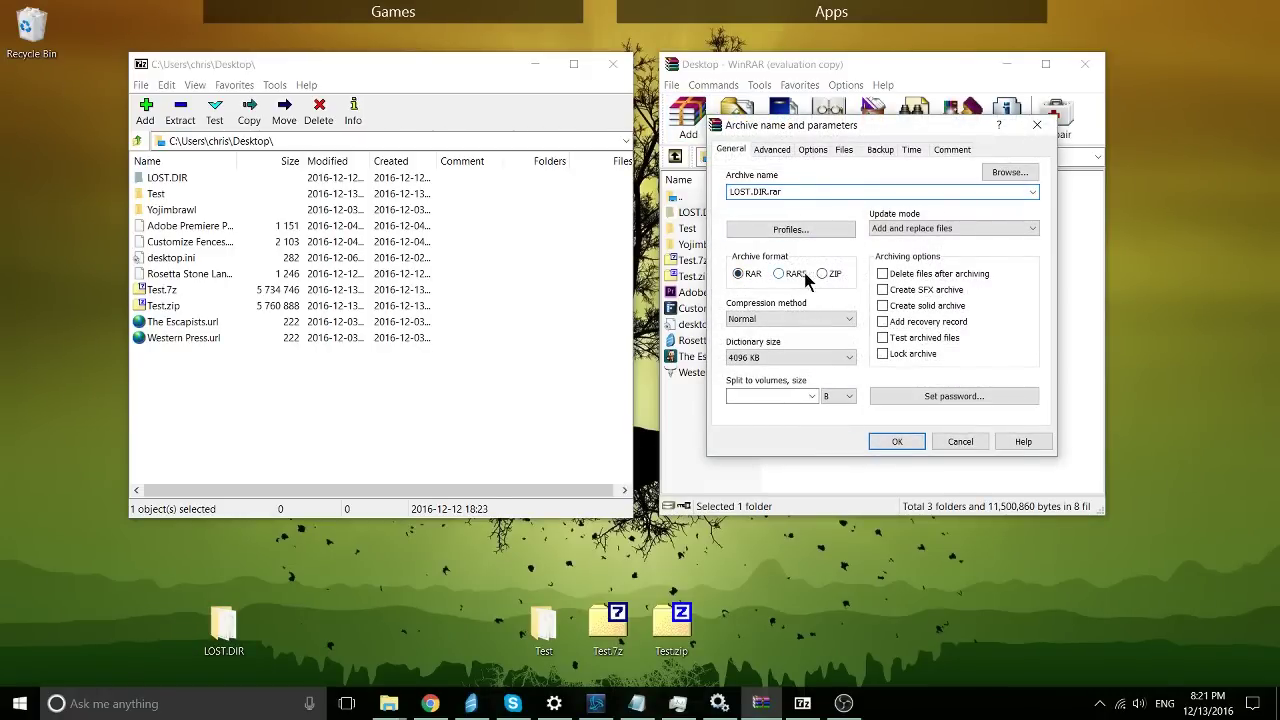
left_click(870, 441)
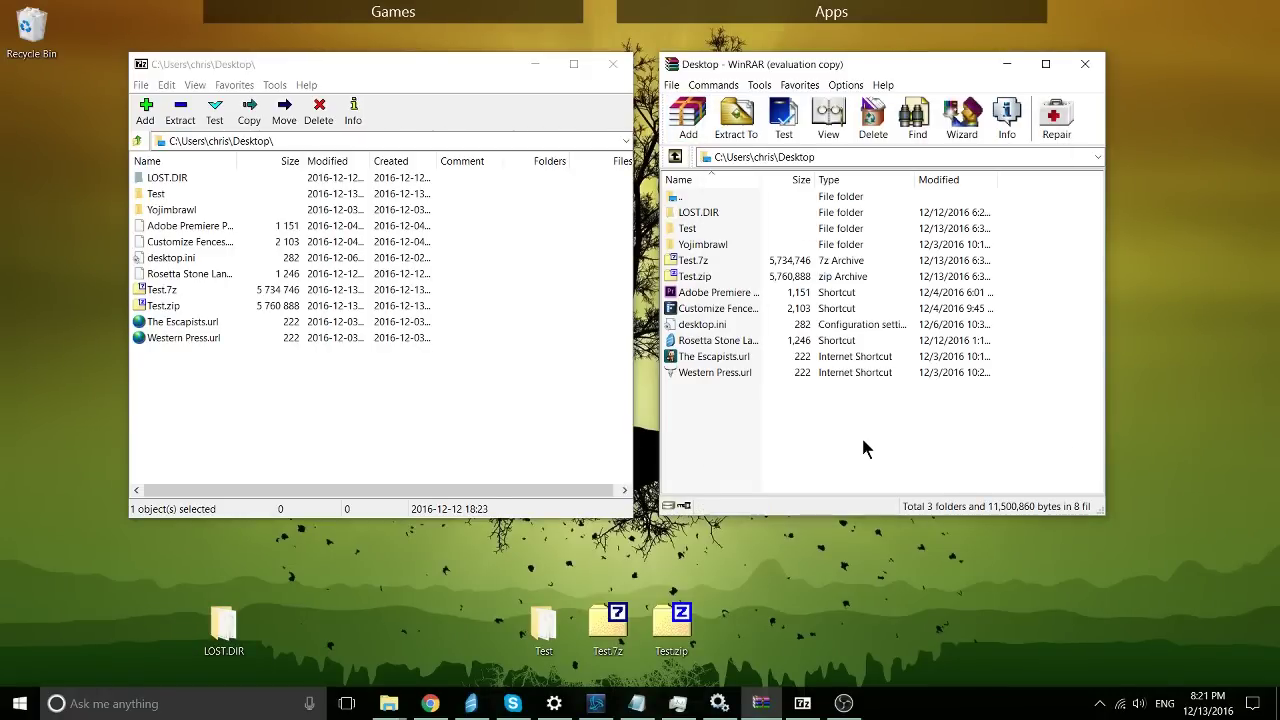
left_click(971, 131)
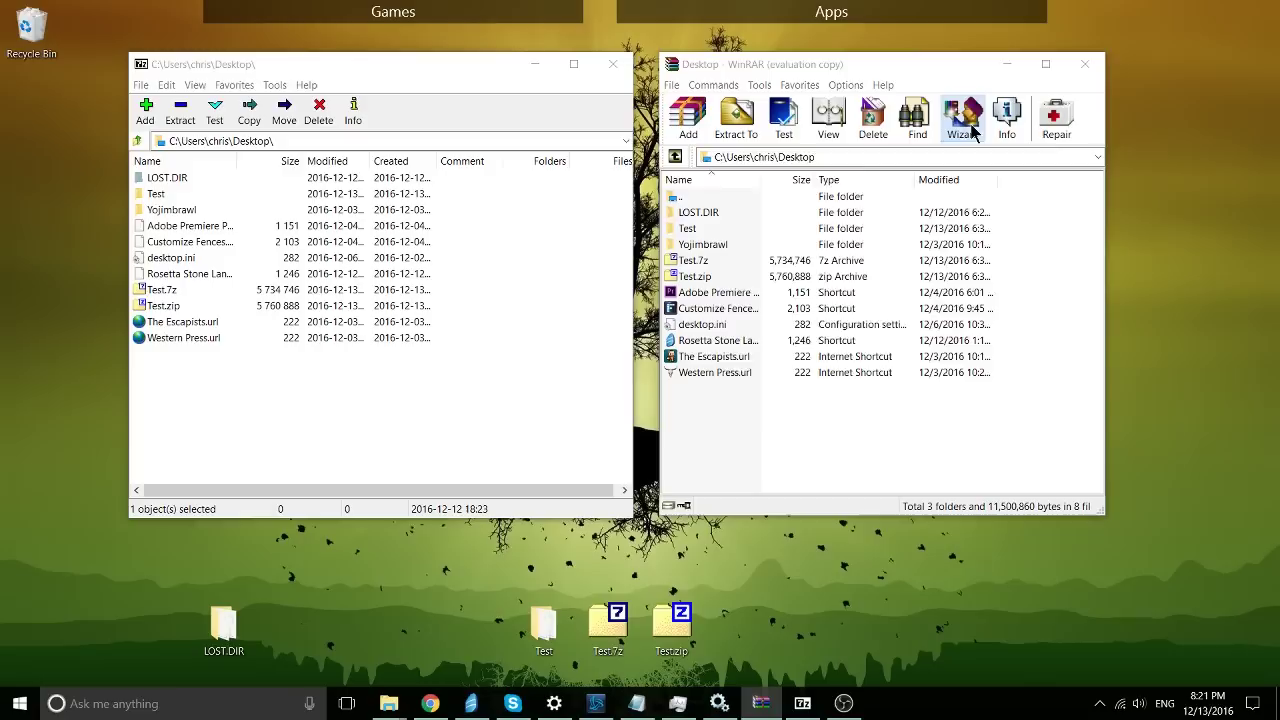
left_click_drag(919, 165, 1089, 235)
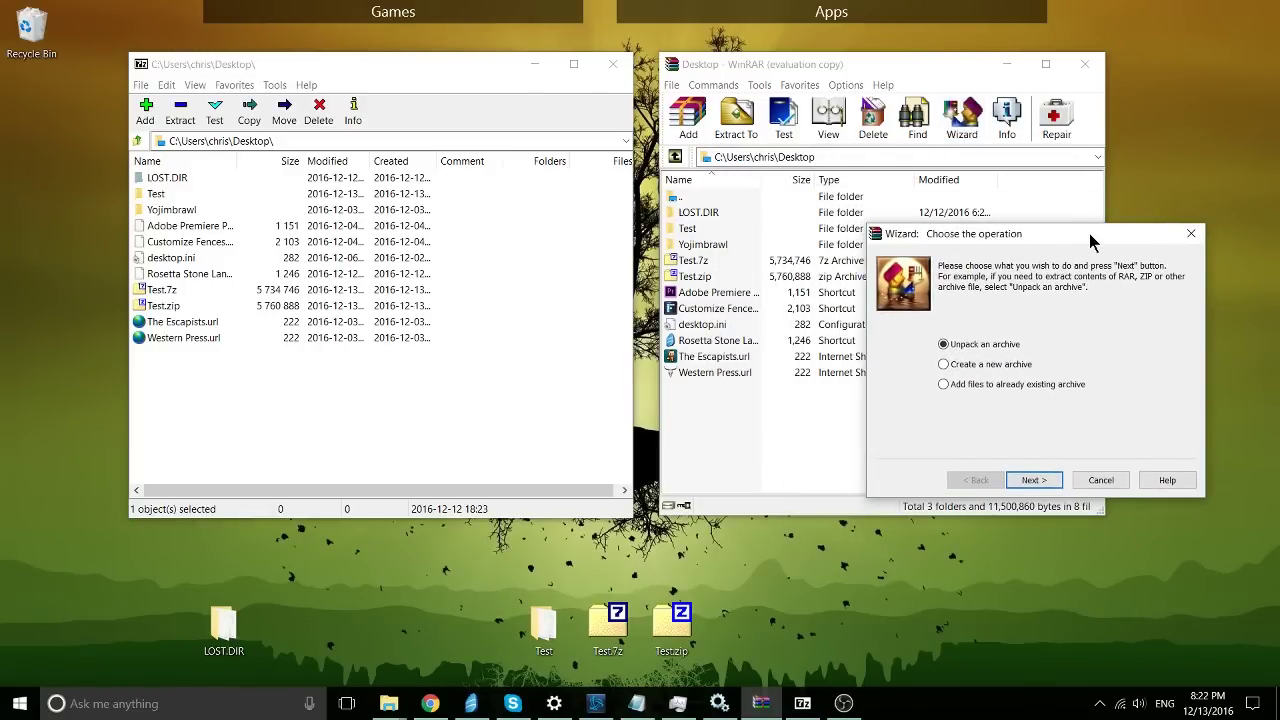
left_click(1198, 236)
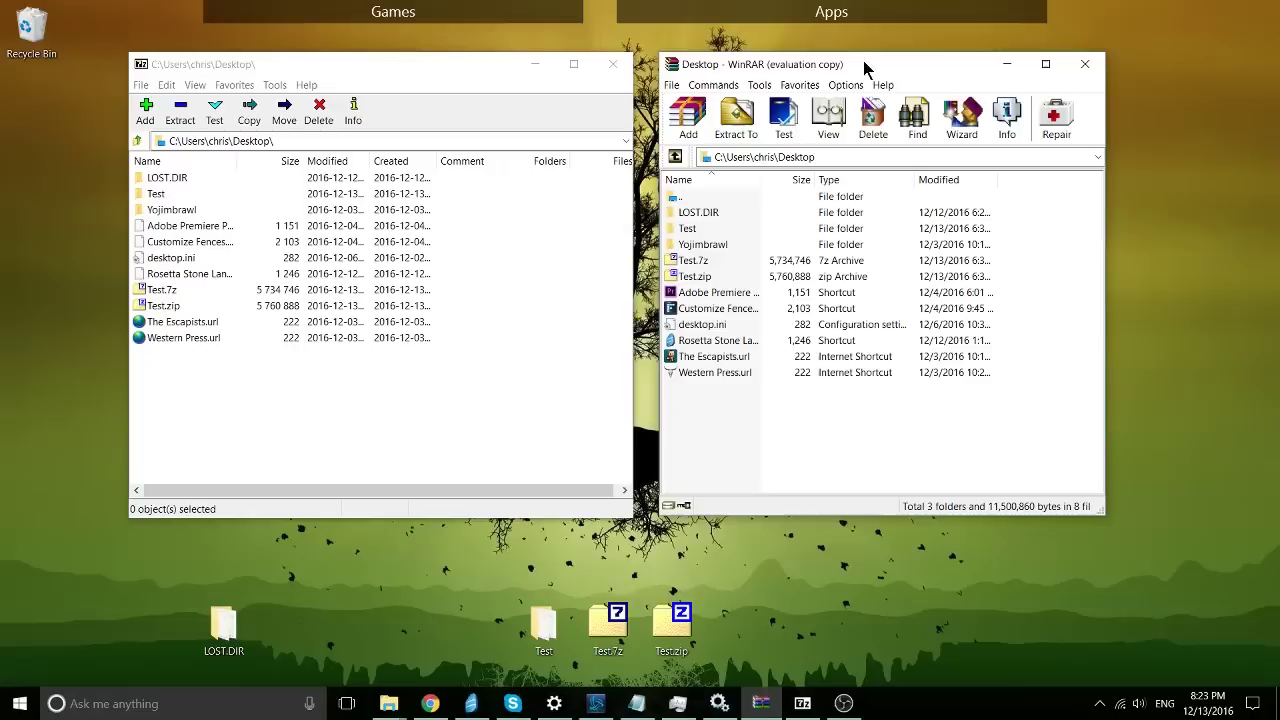
left_click(367, 68)
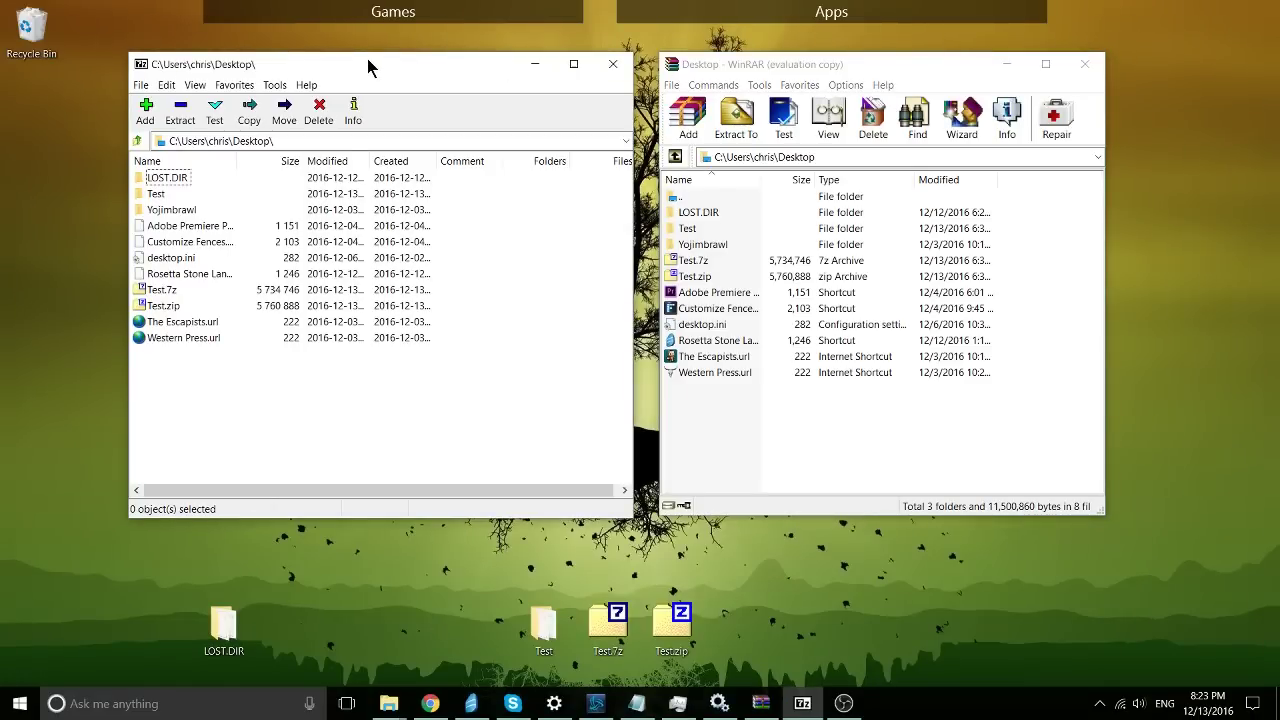